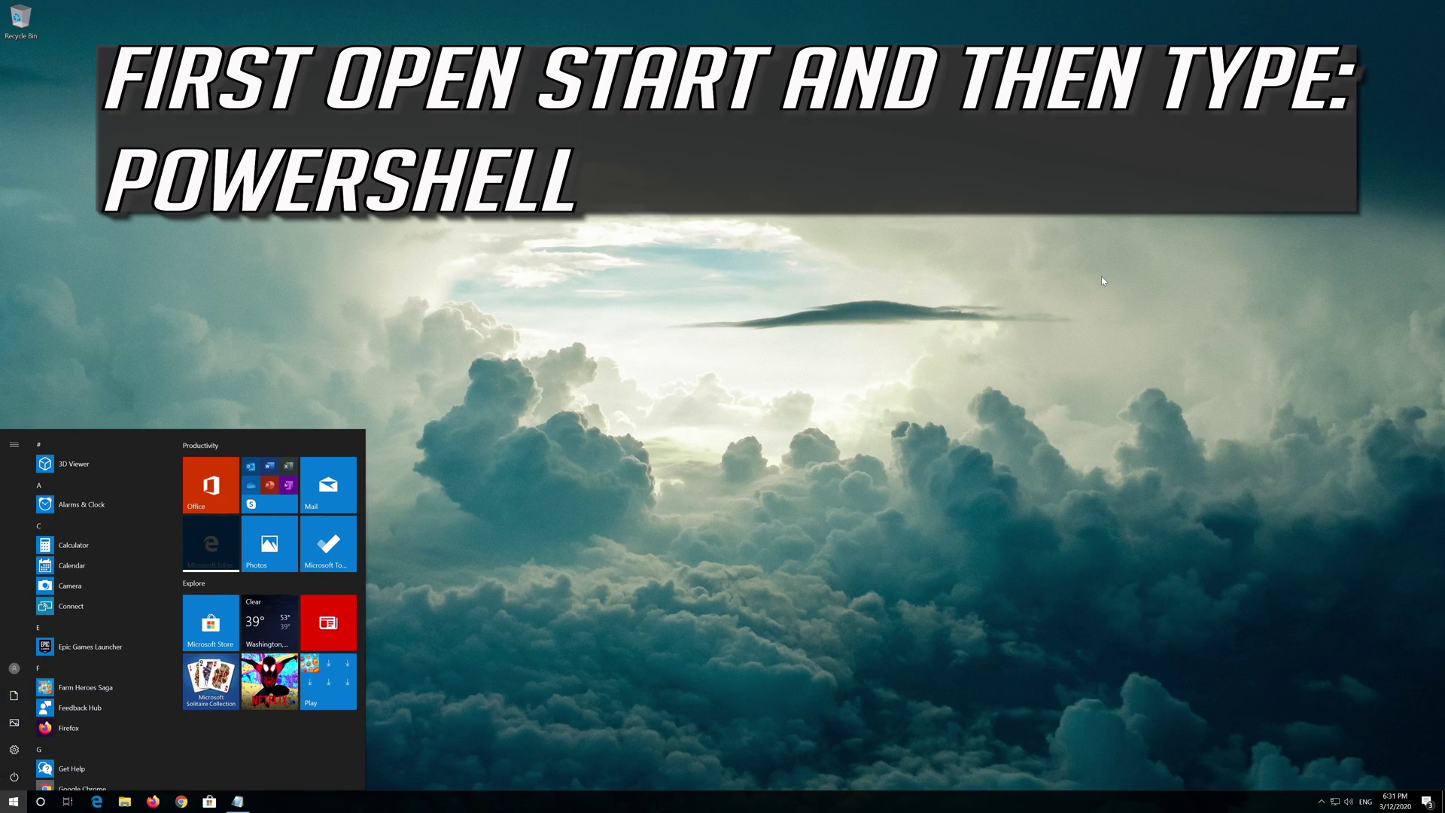
Launch Windows PowerShell as administrator from a Start search, approving the UAC prompt
type("powershe")
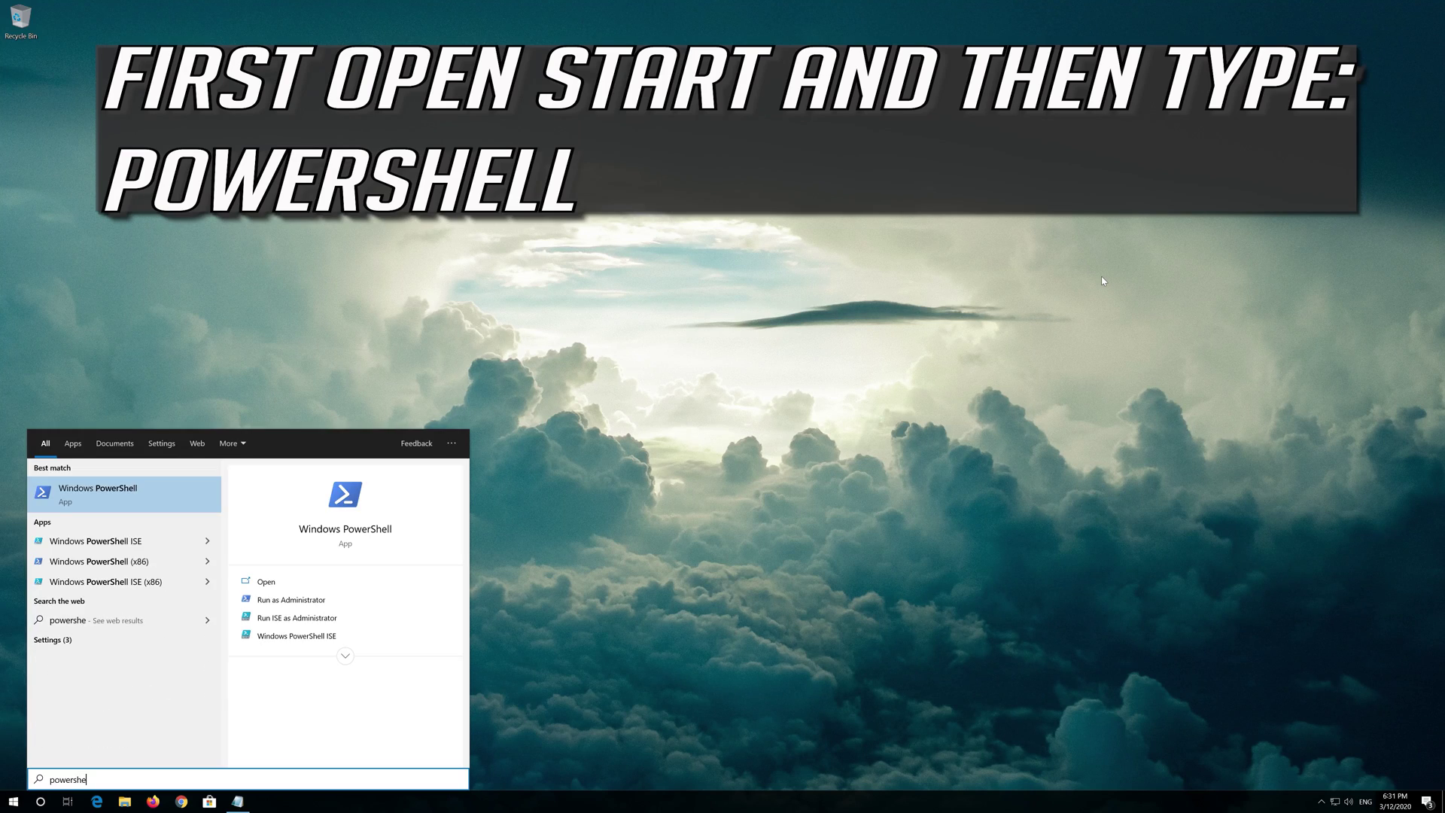
type("ll")
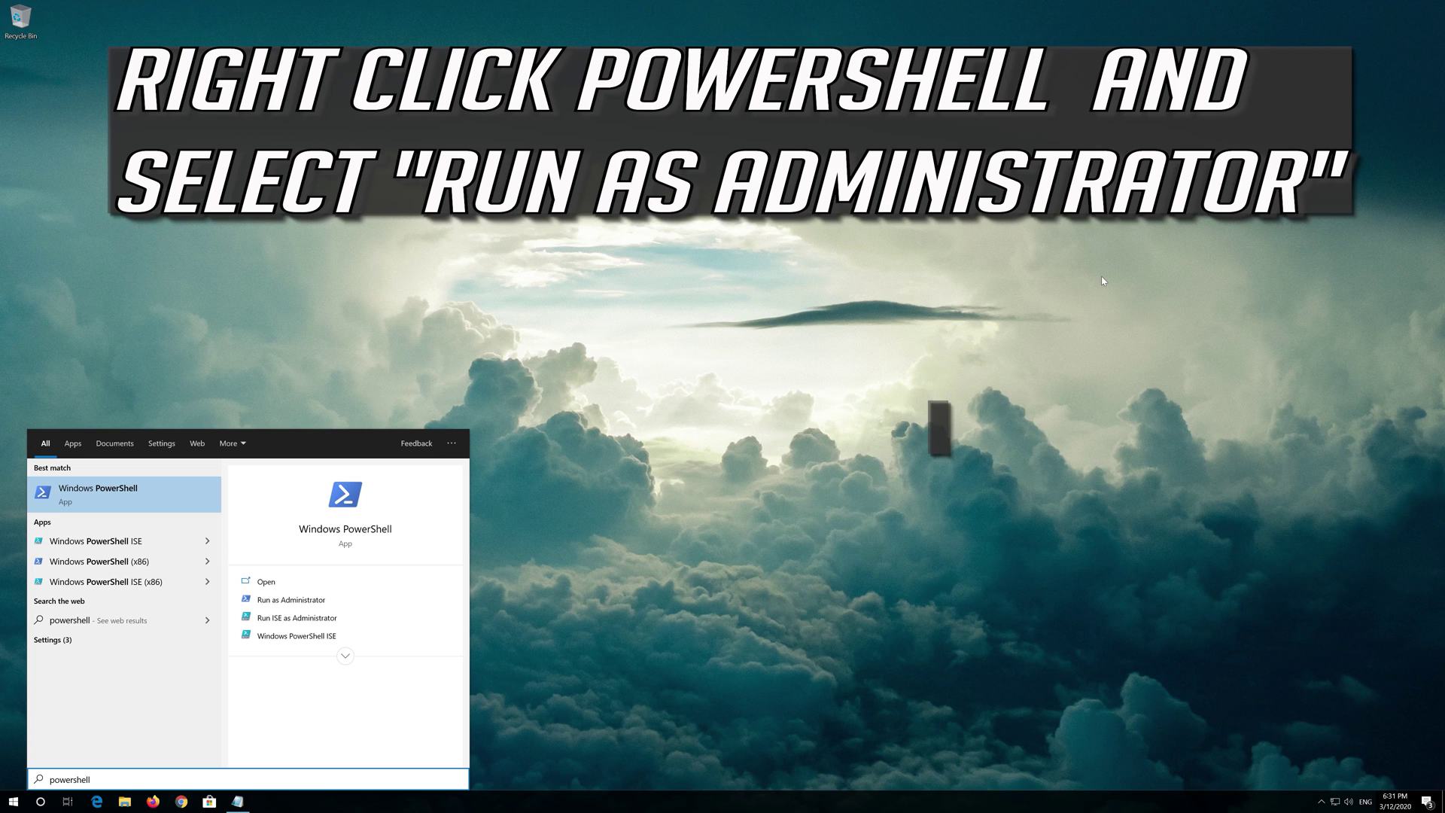
right_click(114, 502)
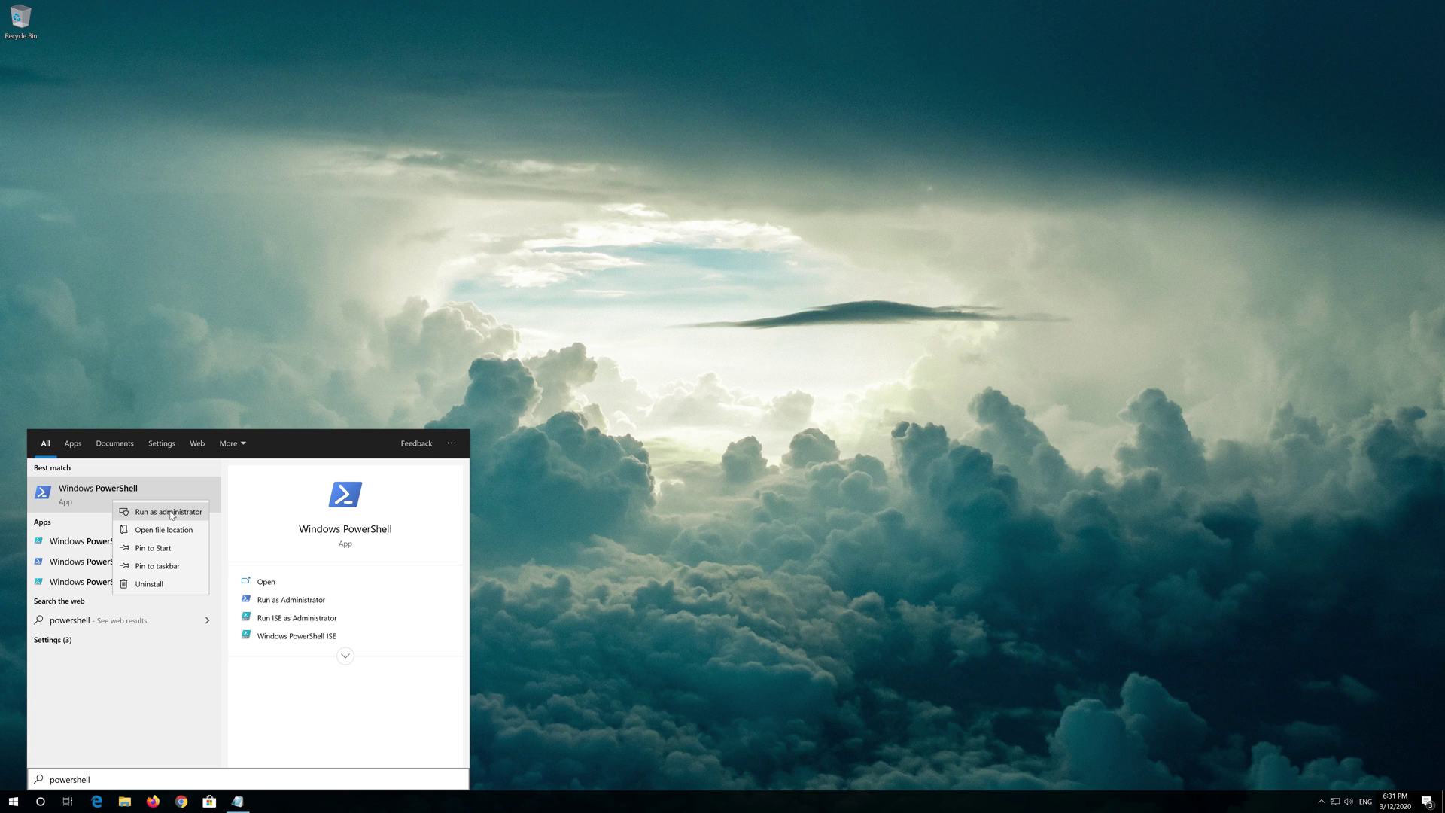
left_click(170, 512)
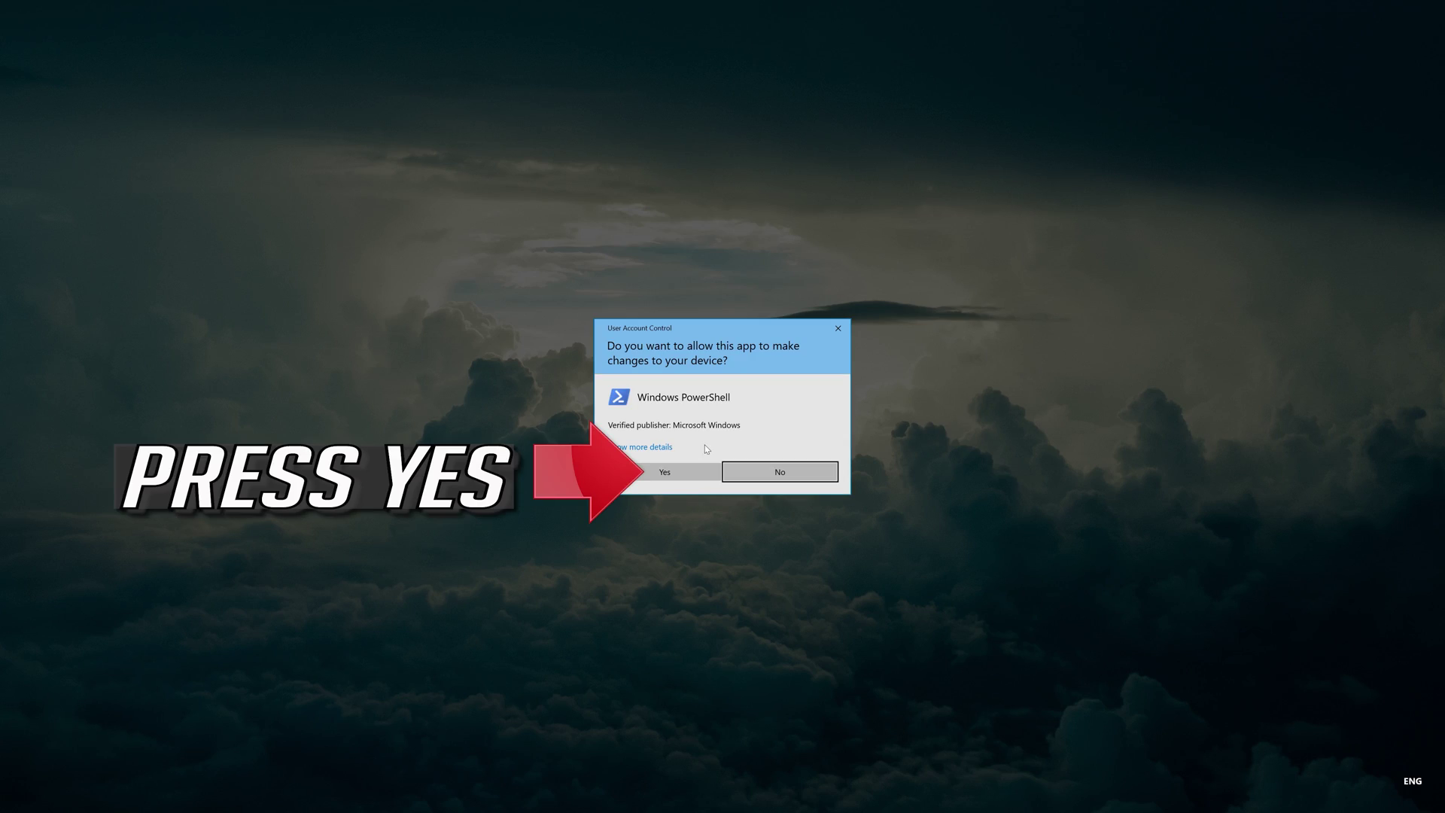
left_click(664, 474)
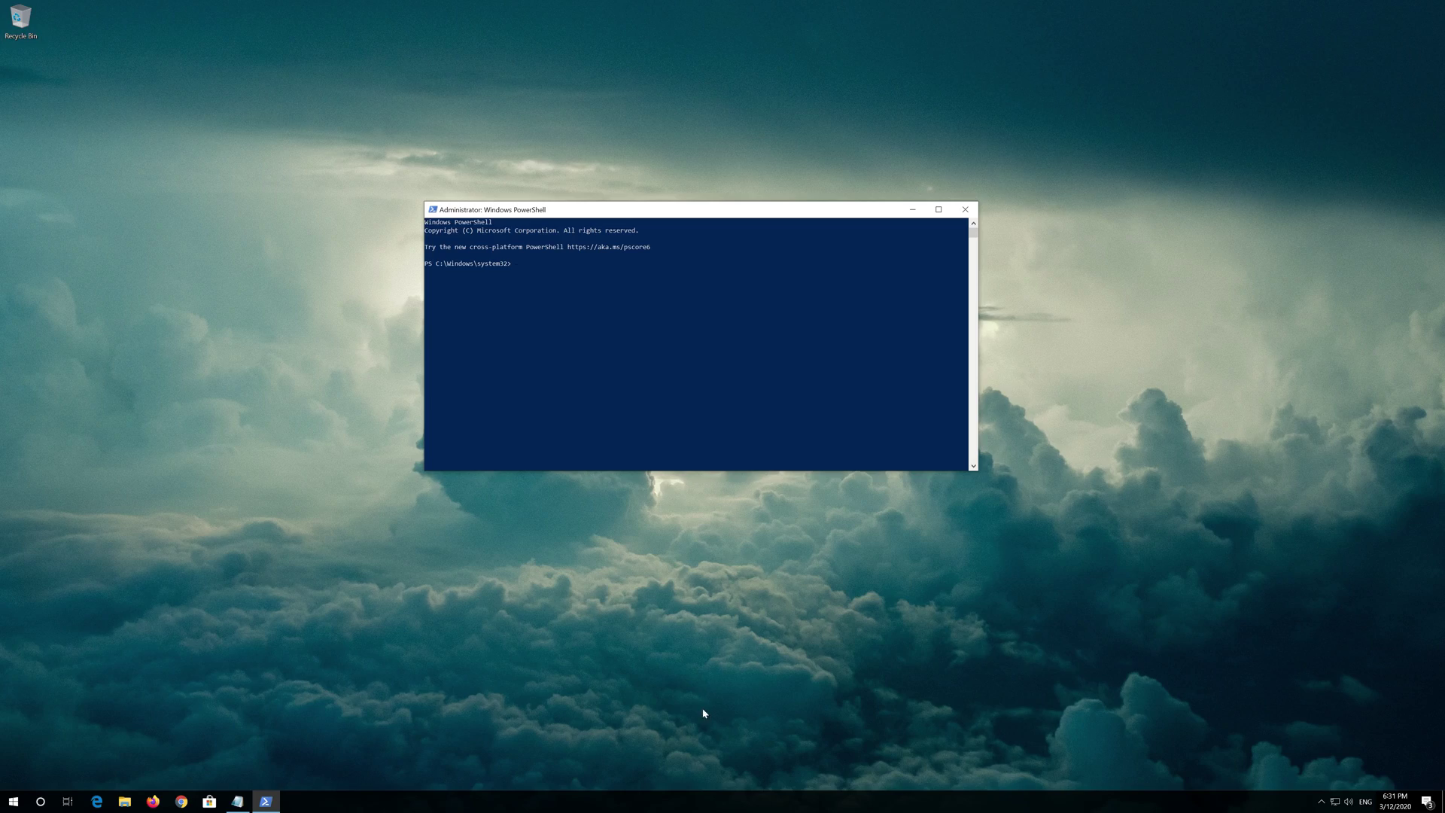
Copy the whole provisioned-apps re-registration script from Notepad, then minimize Notepad
left_click(240, 803)
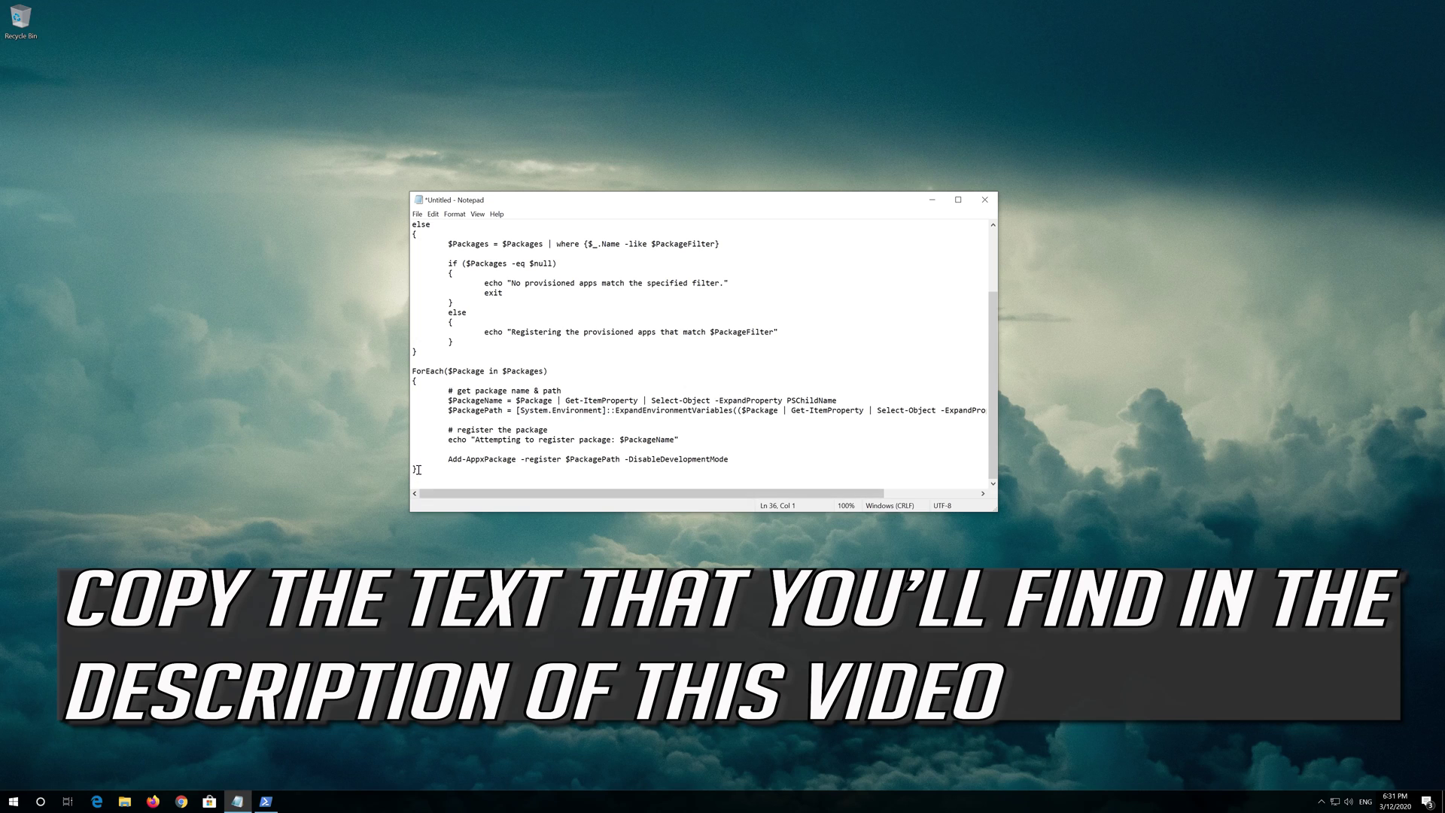
left_click_drag(418, 469, 365, 220)
right_click(550, 242)
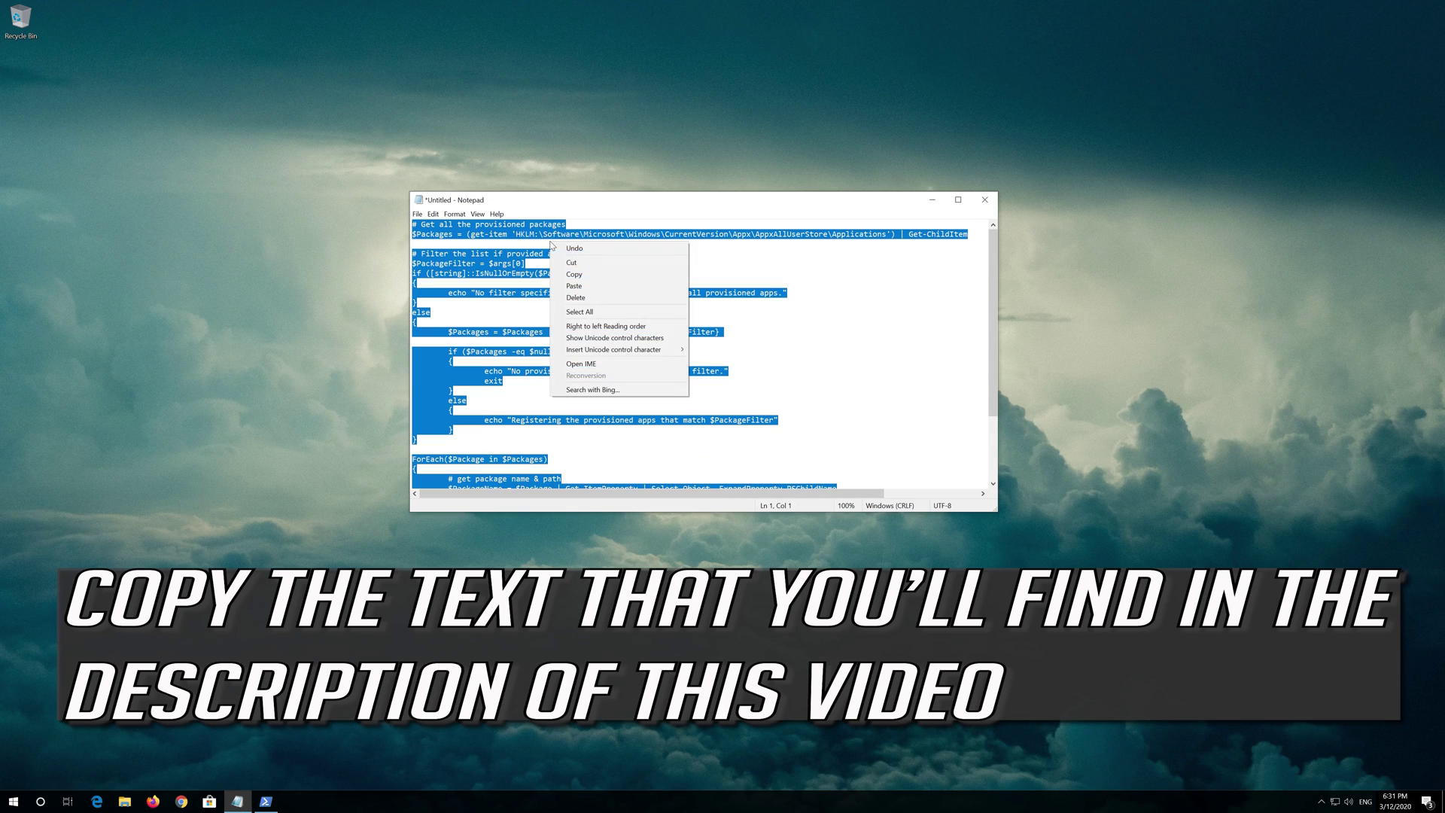
left_click(574, 274)
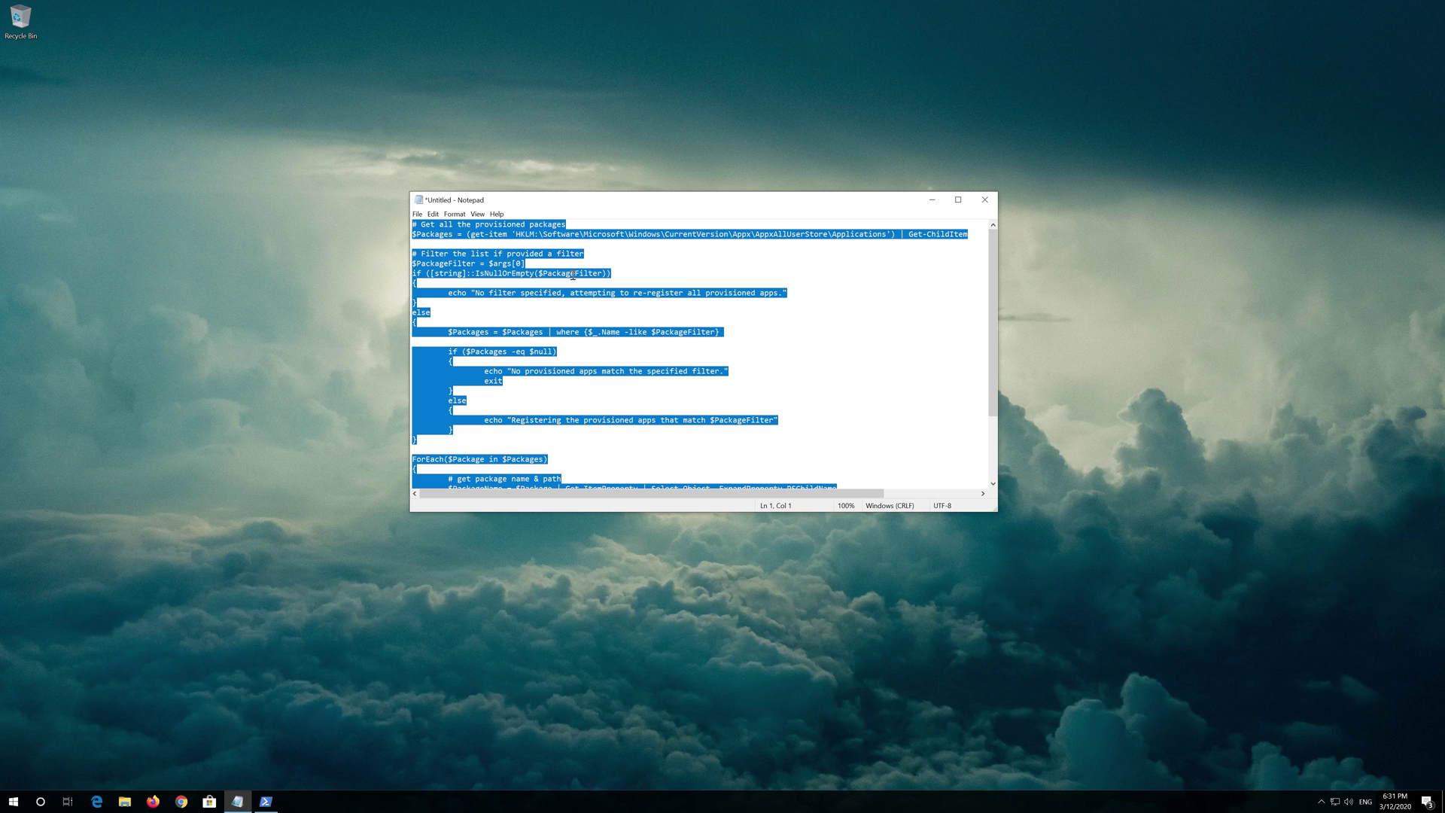
left_click(942, 210)
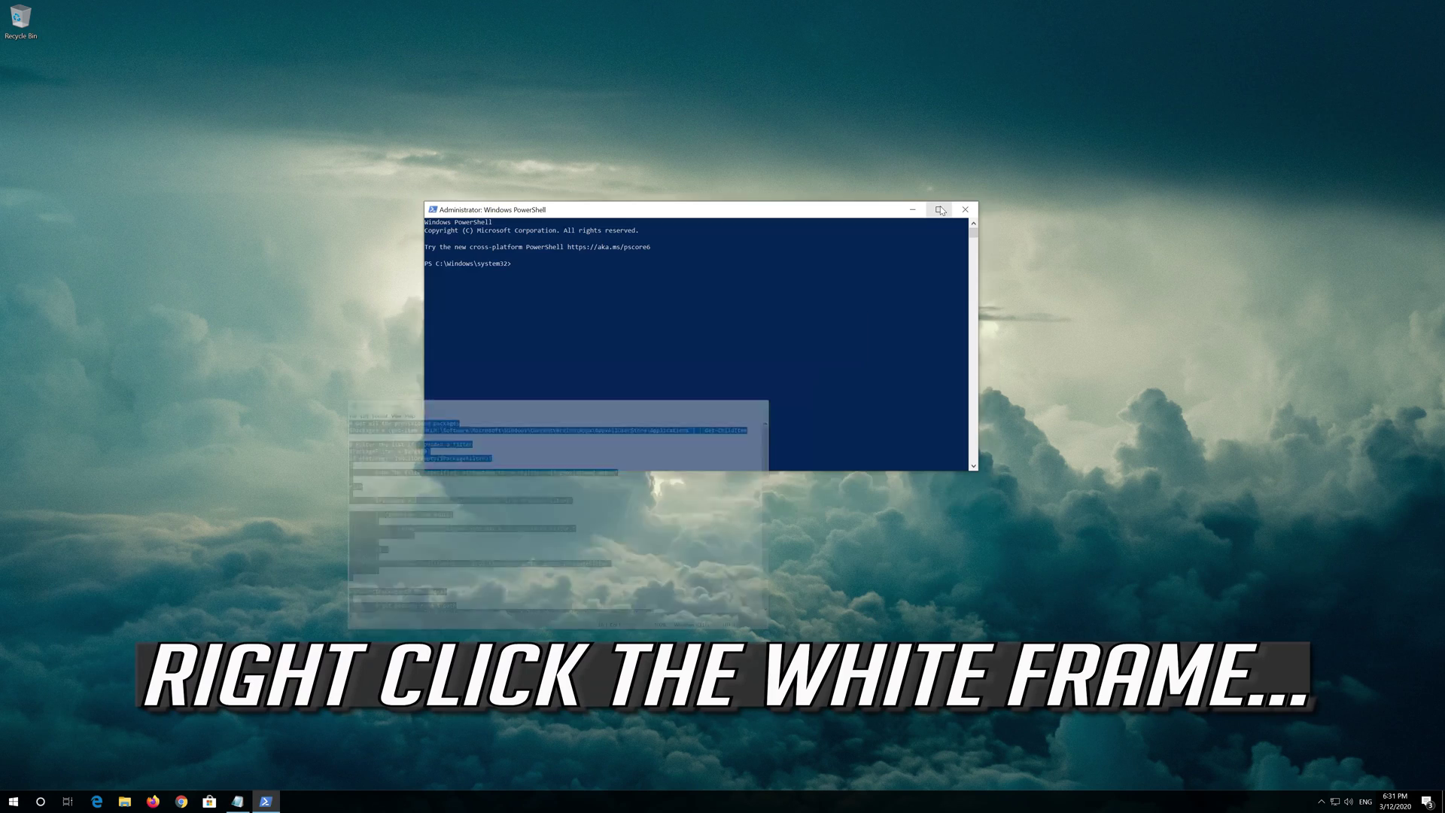
Paste and run the app re-registration script in PowerShell, then exit the session
right_click(674, 208)
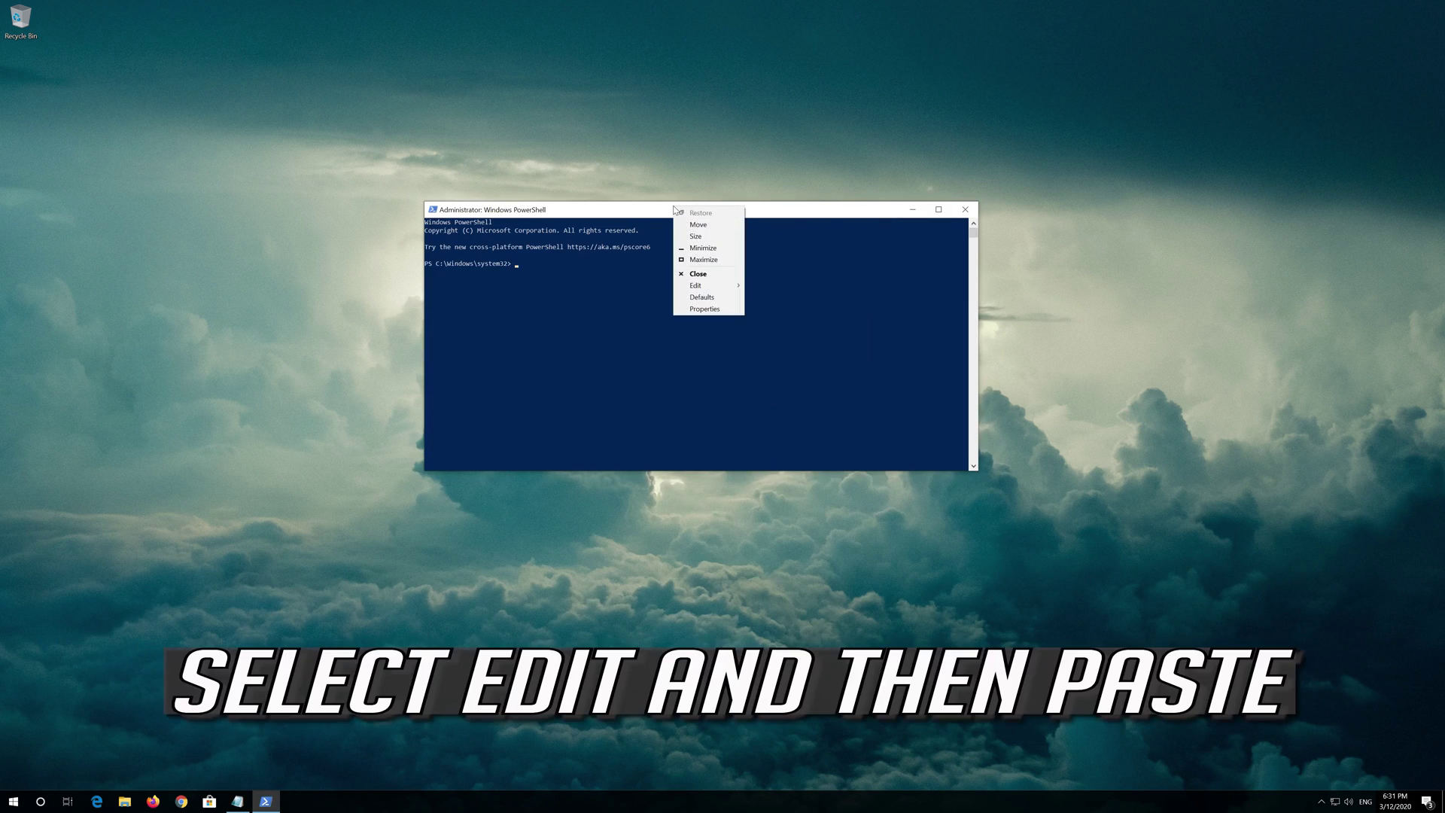
left_click(697, 286)
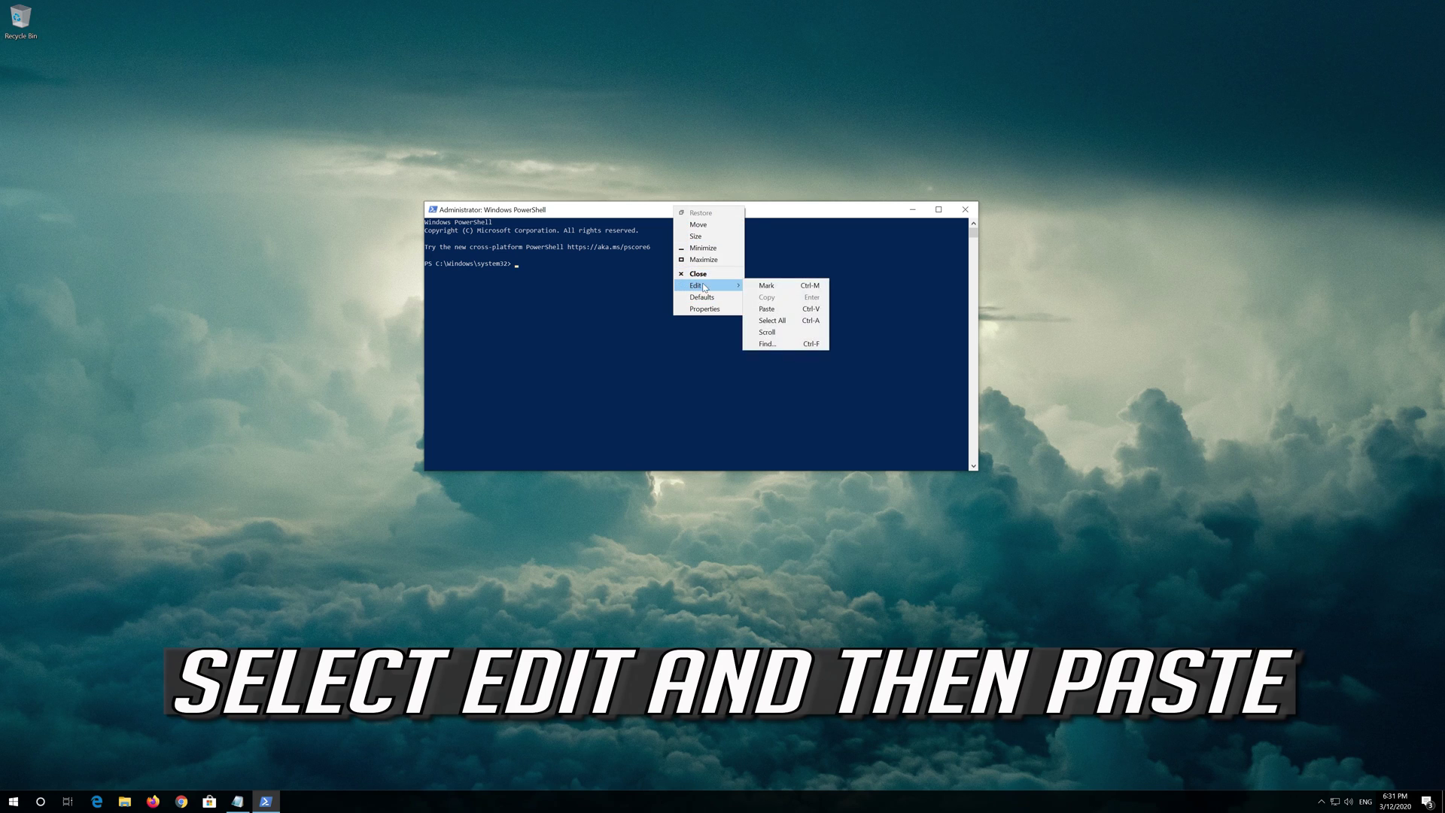
left_click(784, 311)
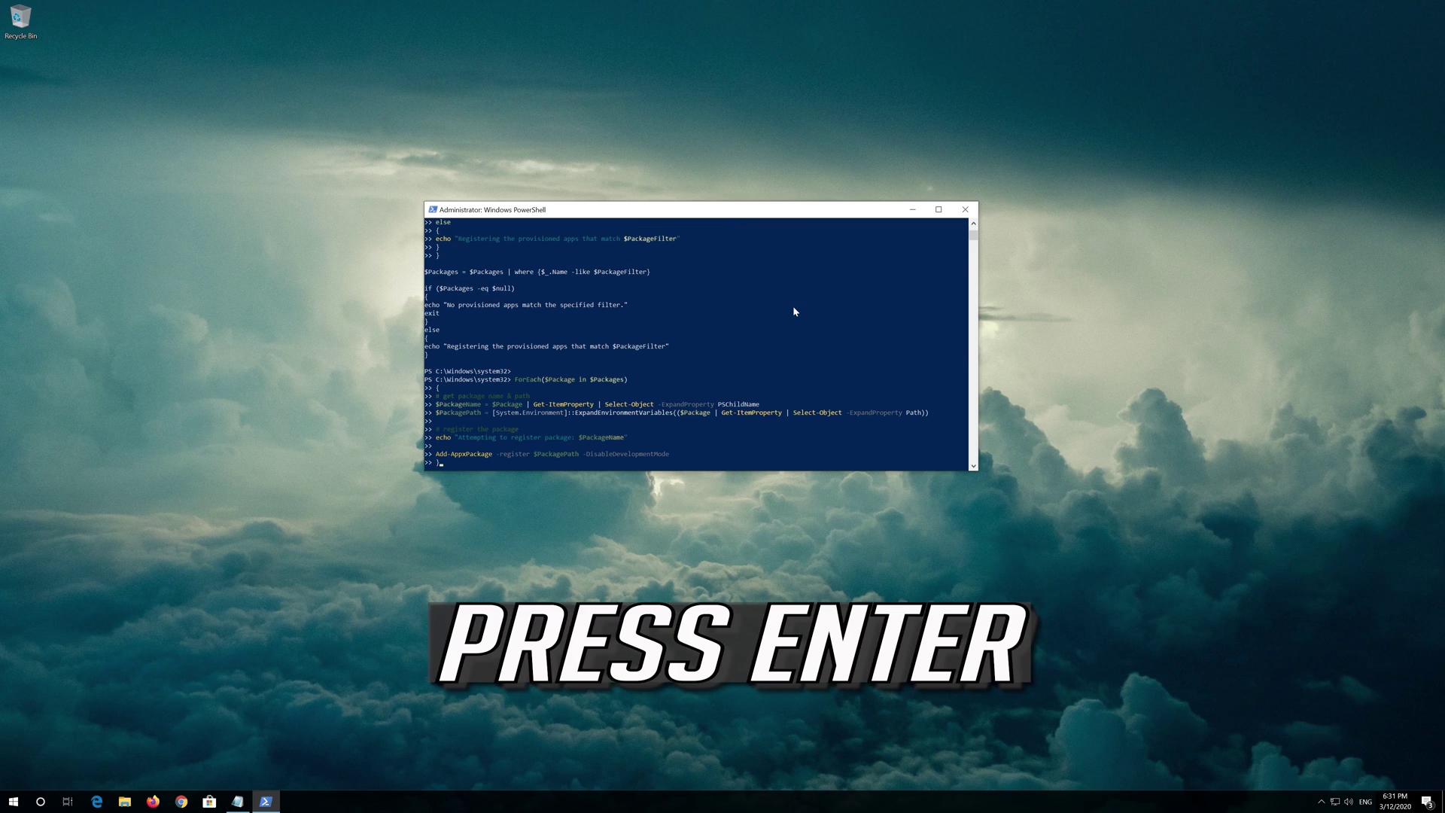
key("Return")
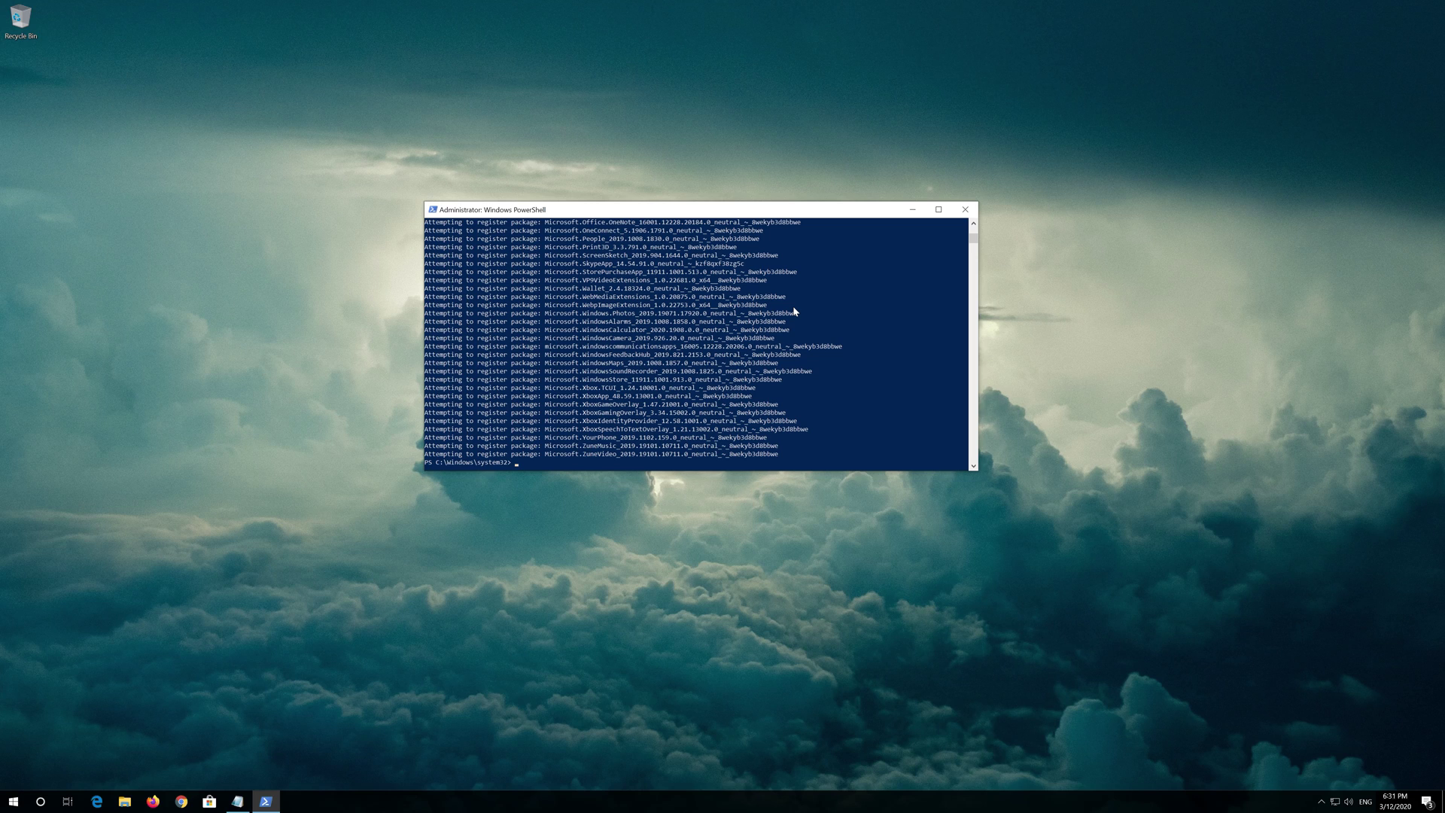
type("exit")
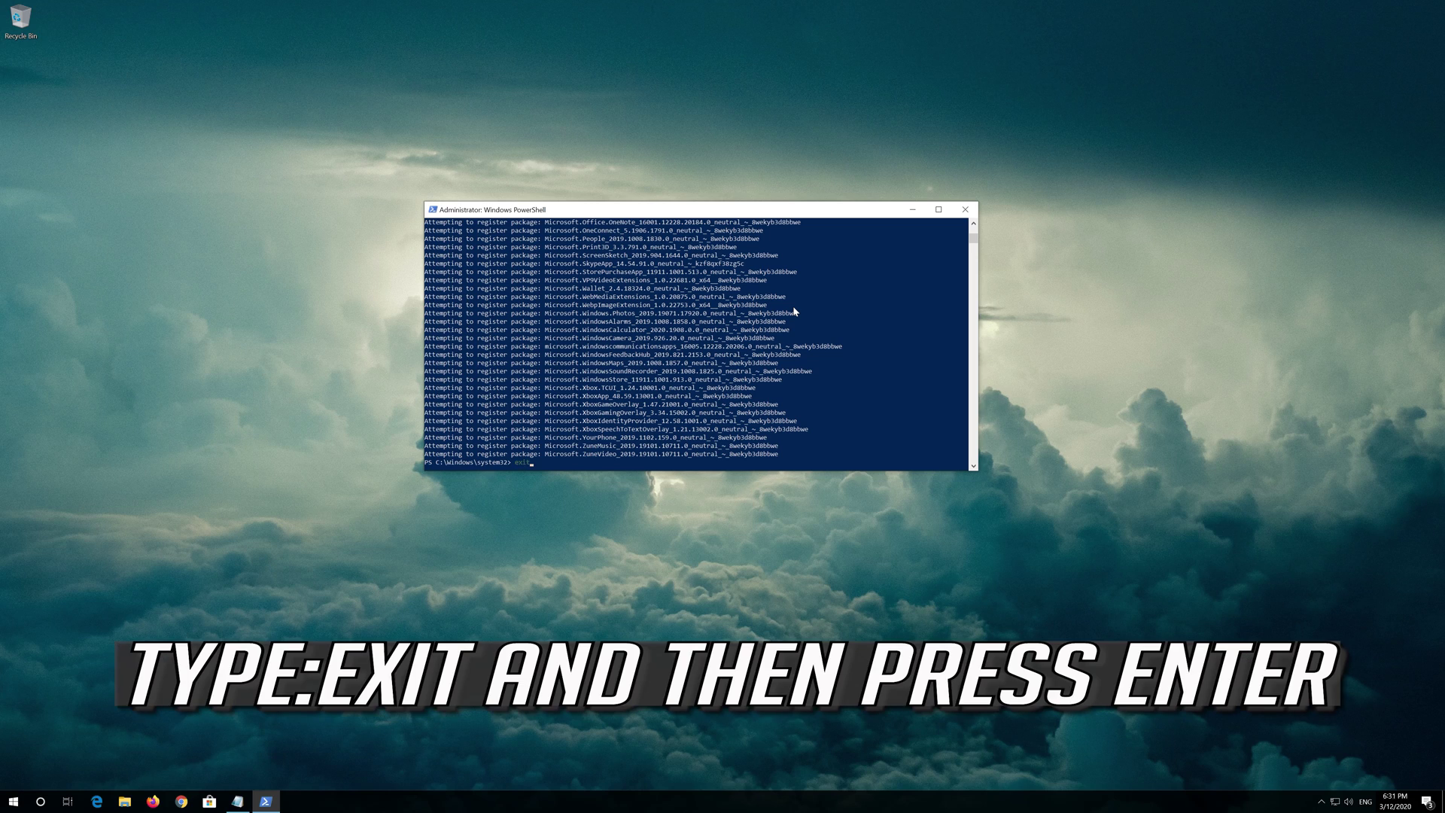
key("Return")
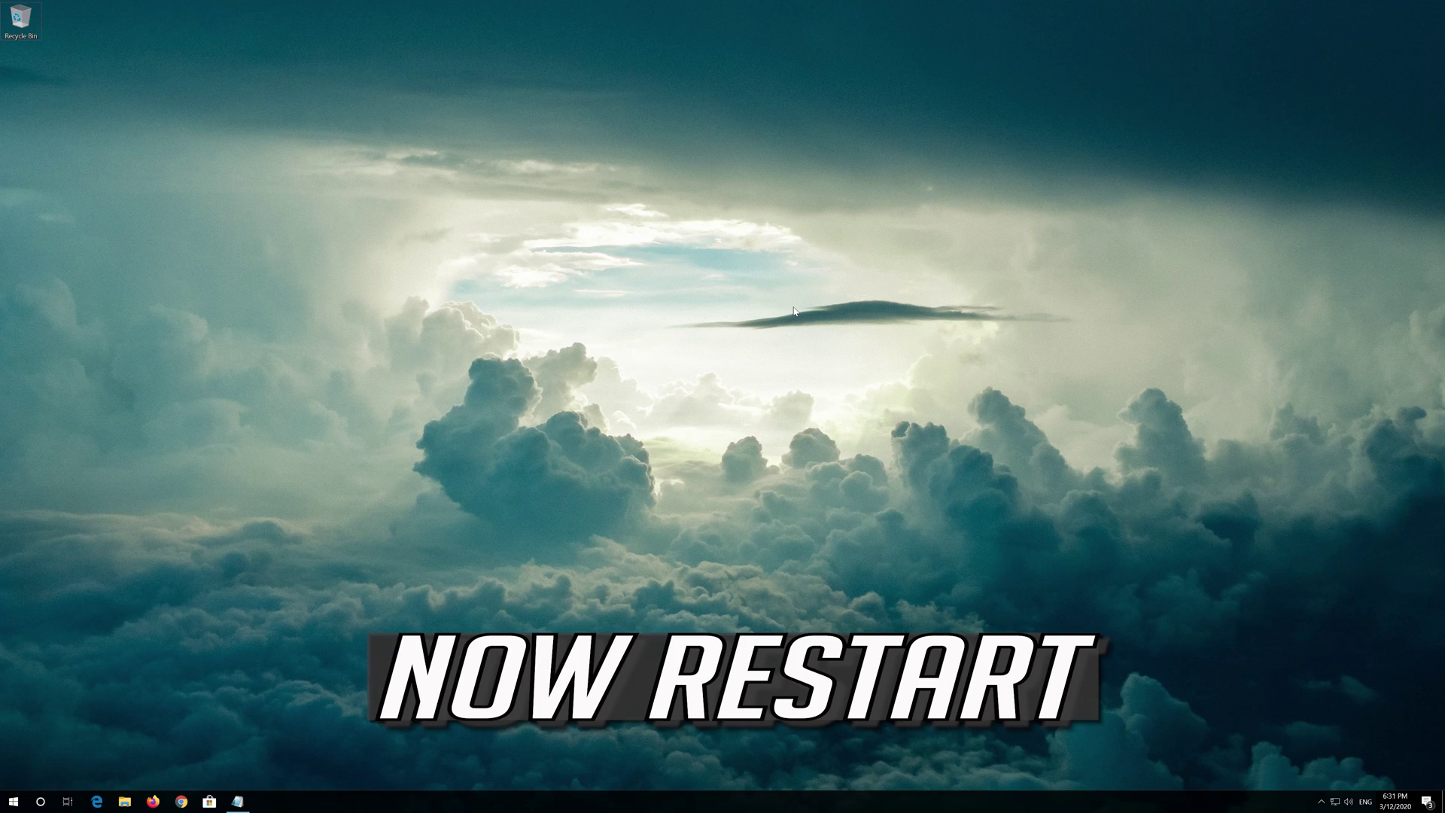
Restart the PC from Start, then open Microsoft Store to confirm its Home page loads
left_click(12, 801)
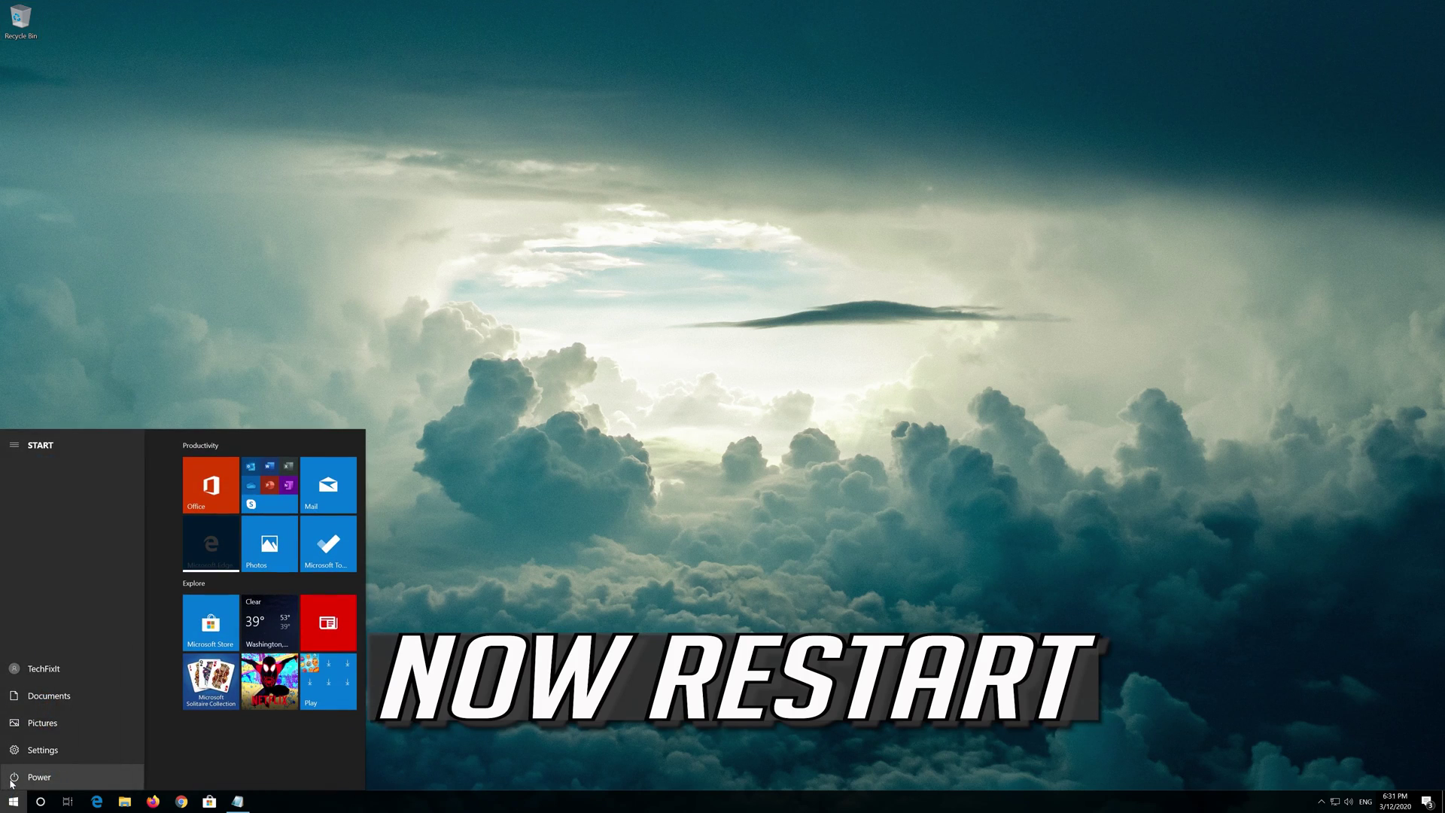
left_click(11, 779)
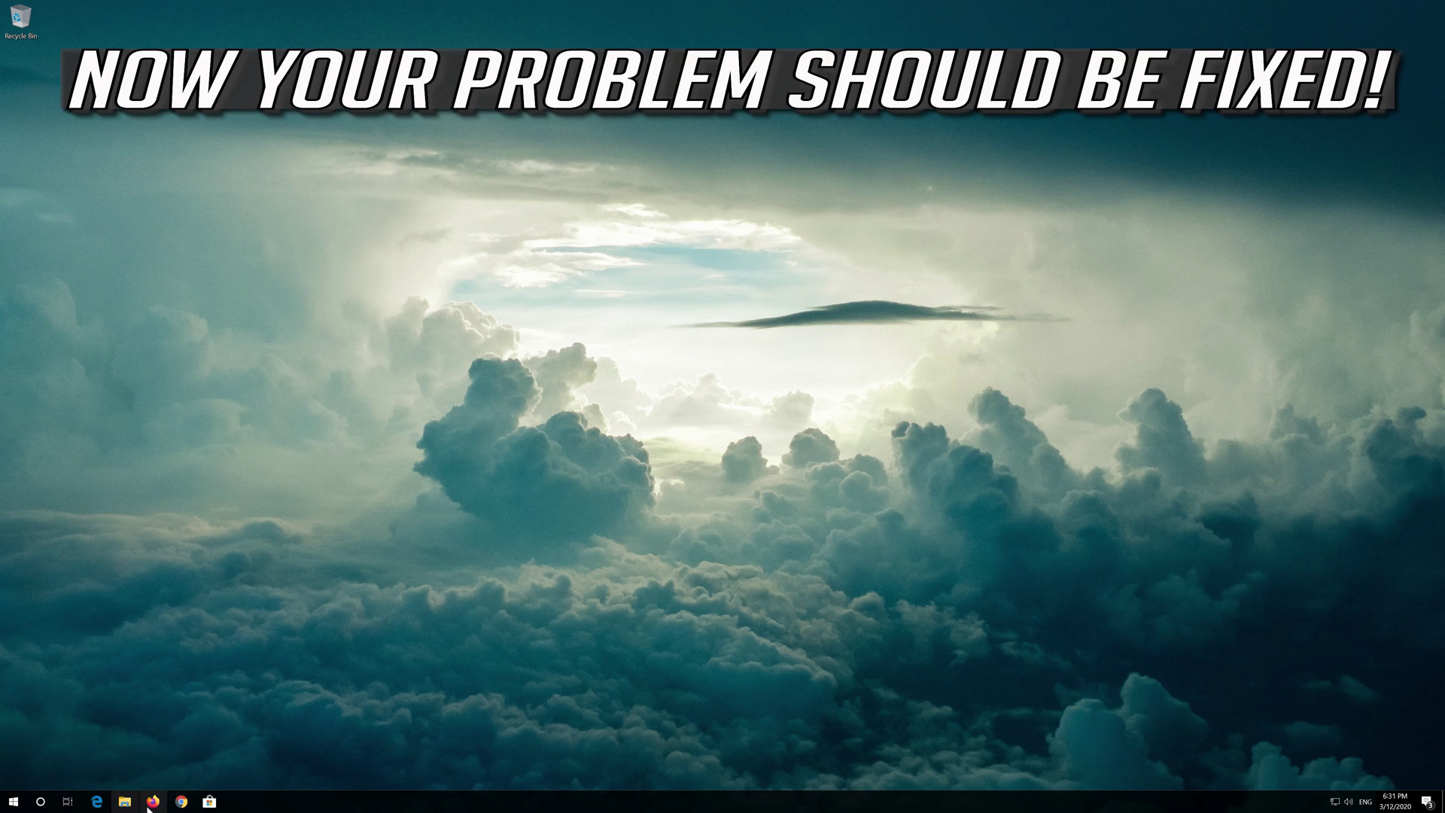
left_click(206, 802)
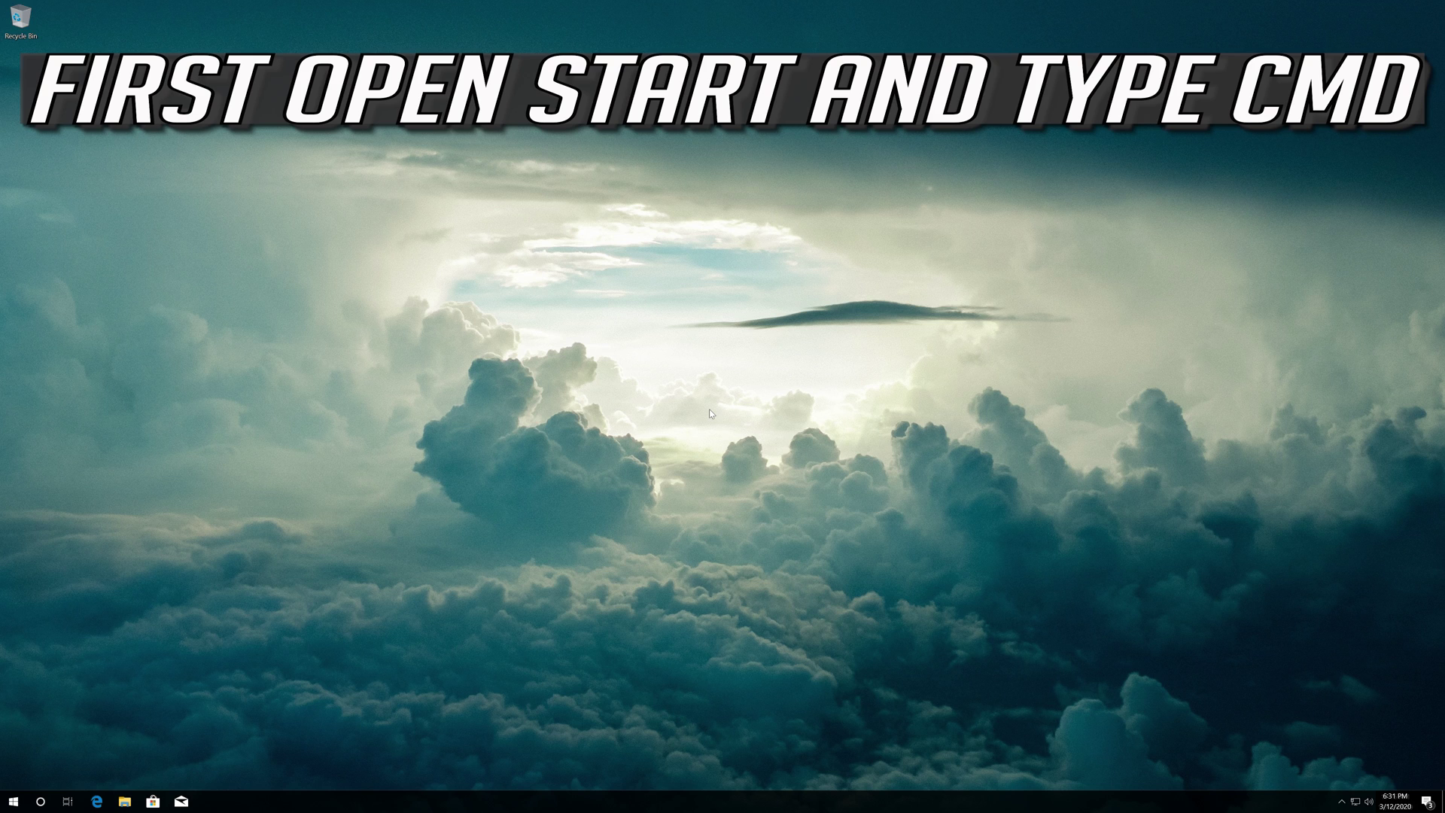
Launch Command Prompt as administrator from a cmd search and move it to the screen centre
key("super")
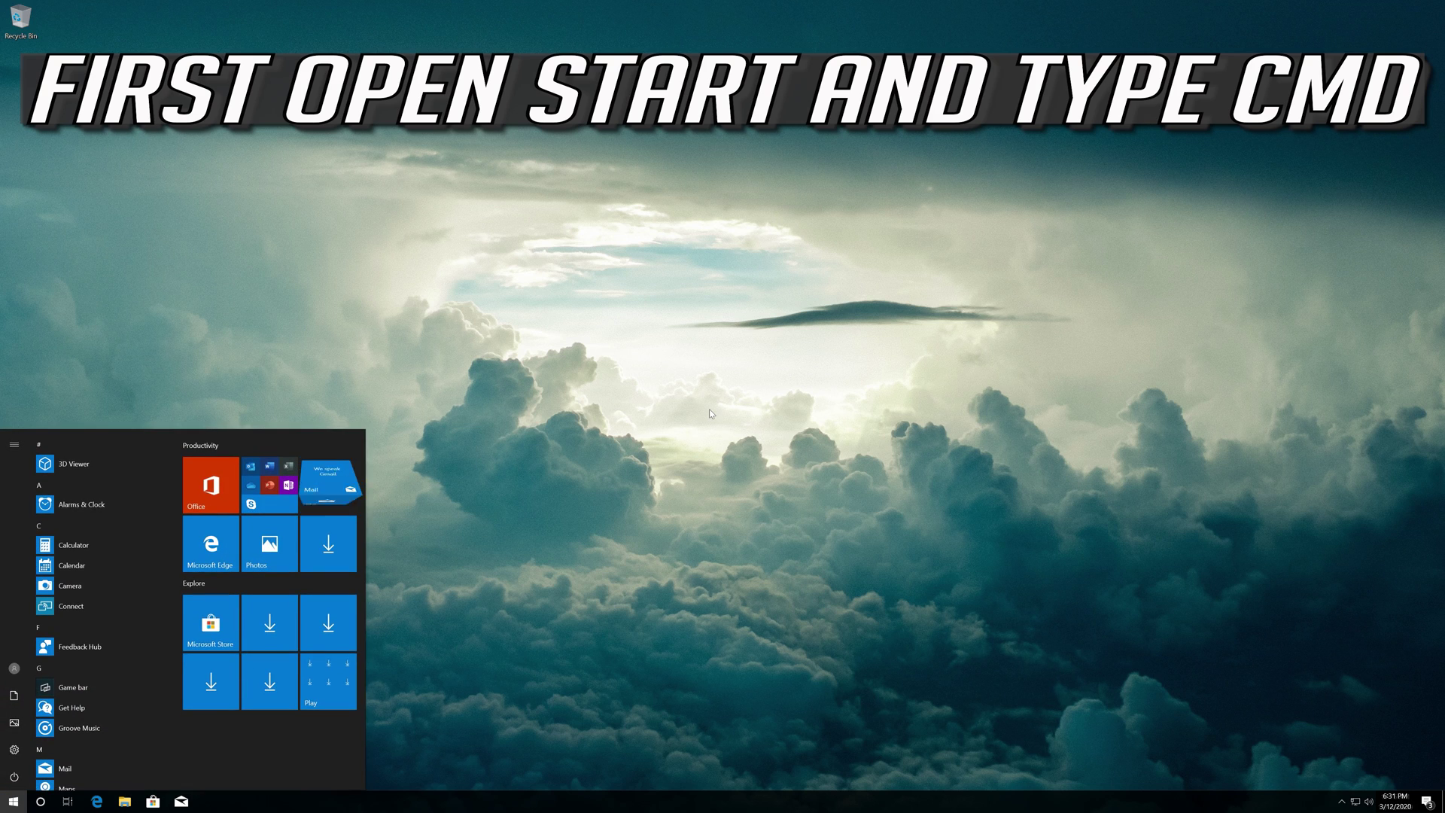
type("cmd")
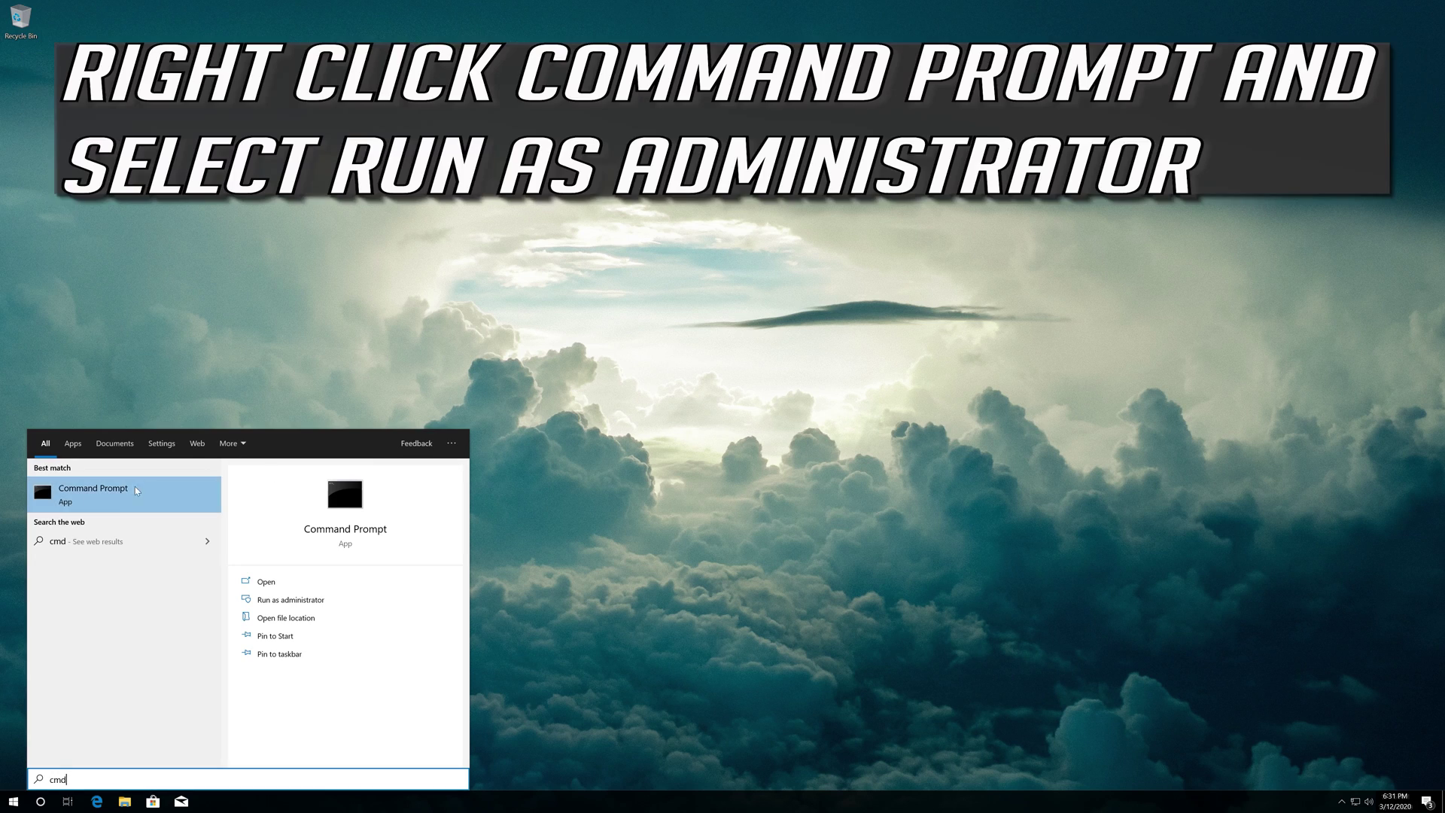
right_click(119, 500)
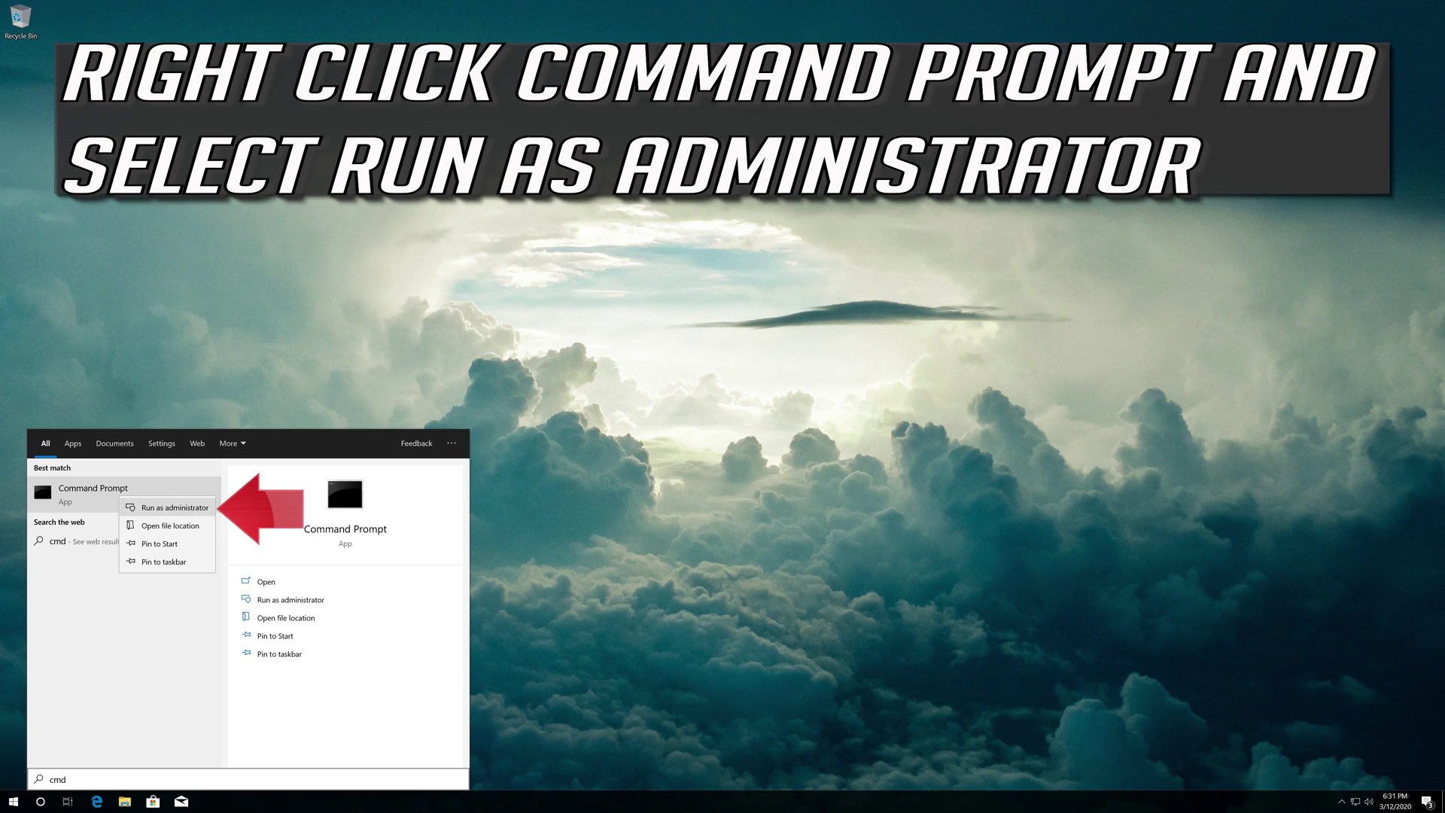
left_click(178, 504)
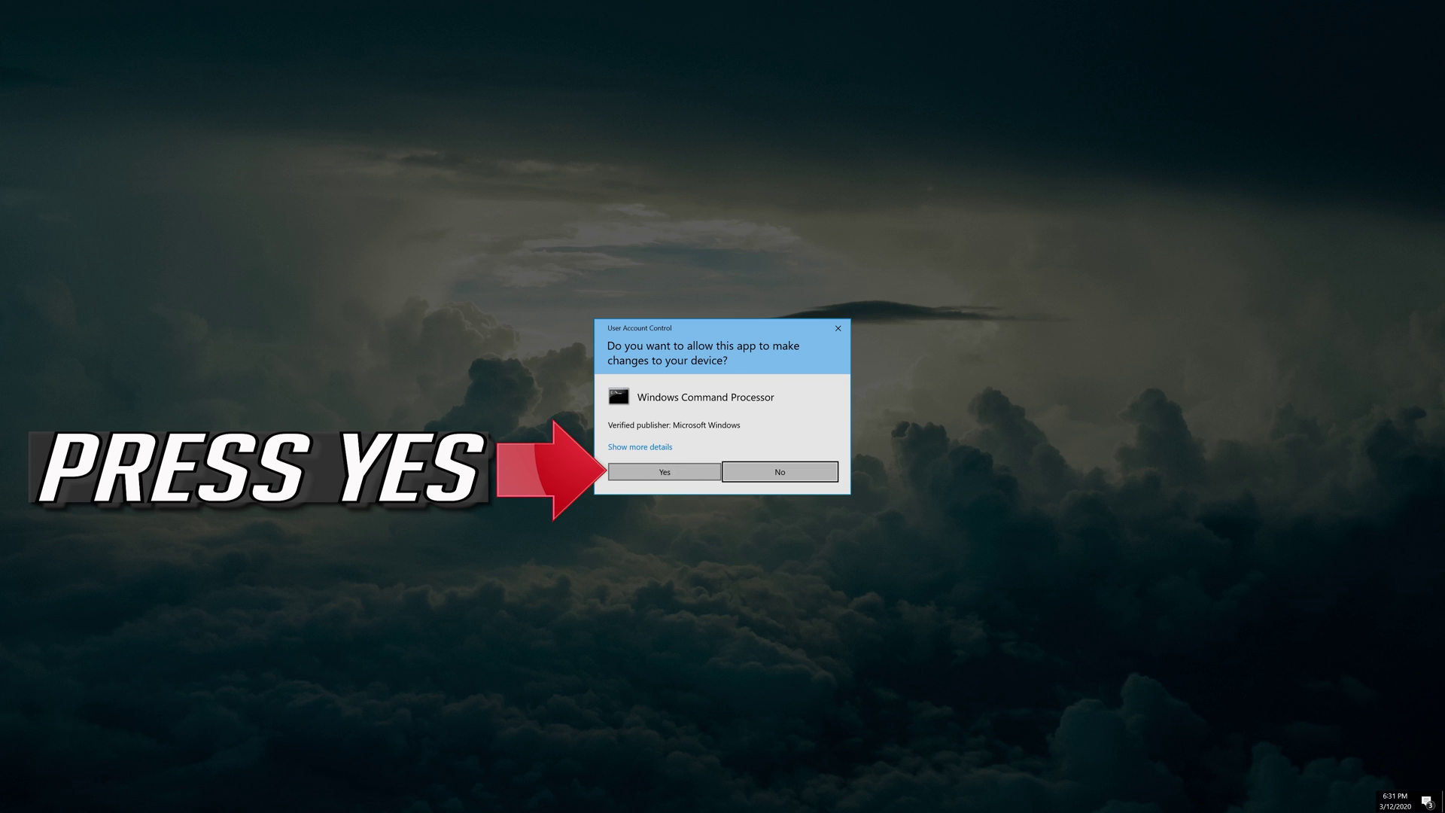
left_click(689, 475)
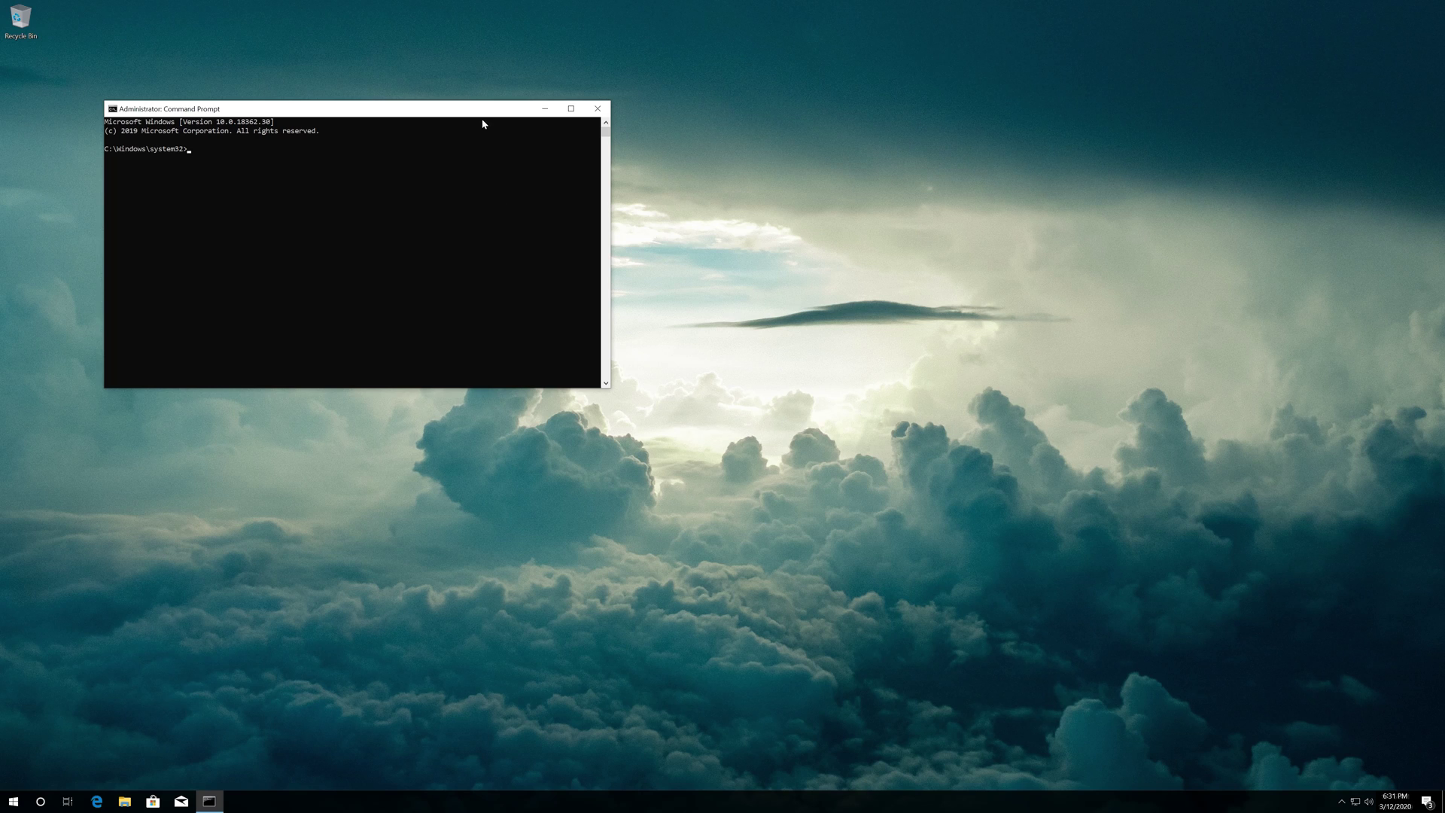
left_click_drag(483, 113, 828, 243)
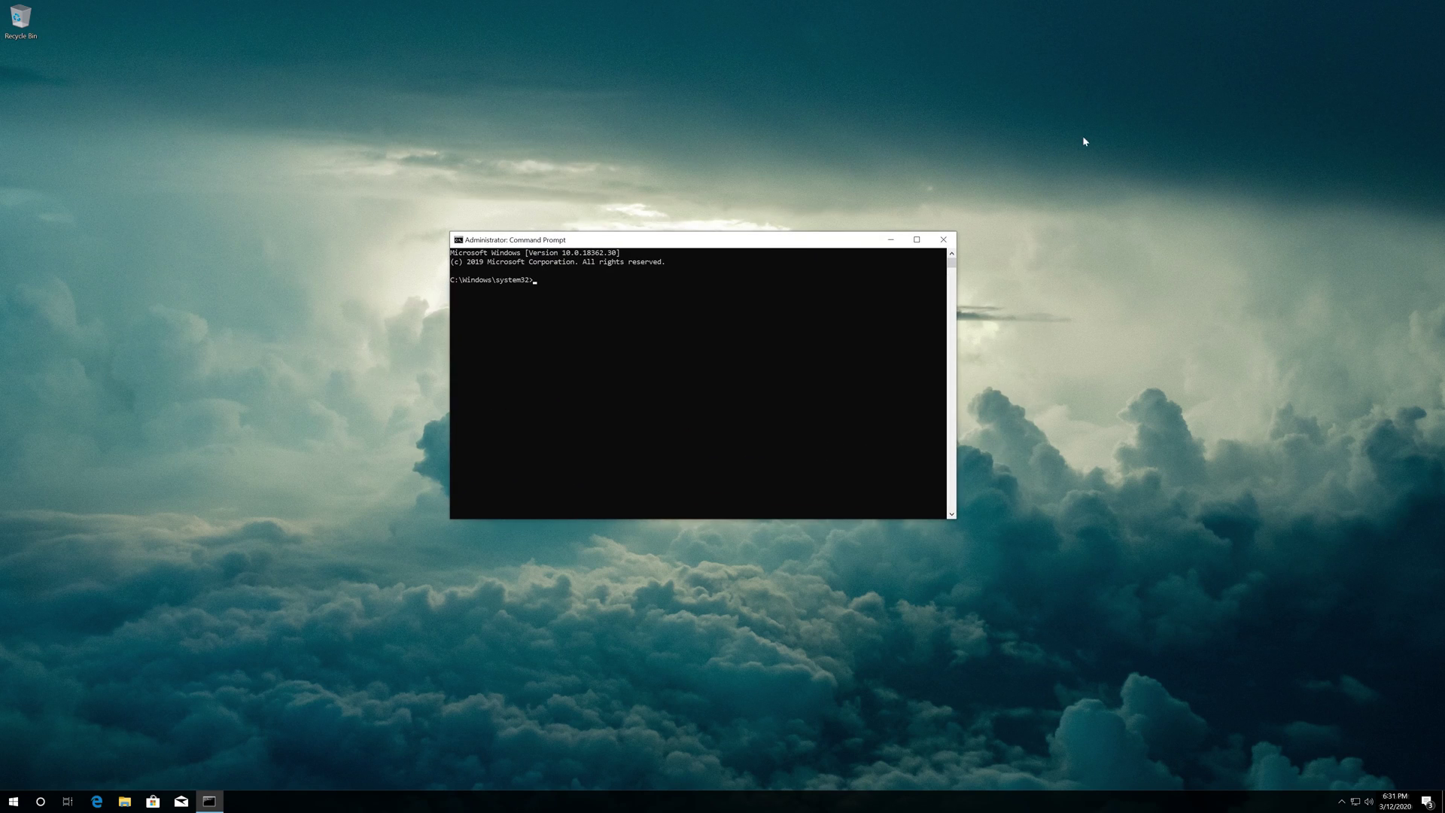
Run sfc /scannow in the administrator Command Prompt
type("sfc /scannow")
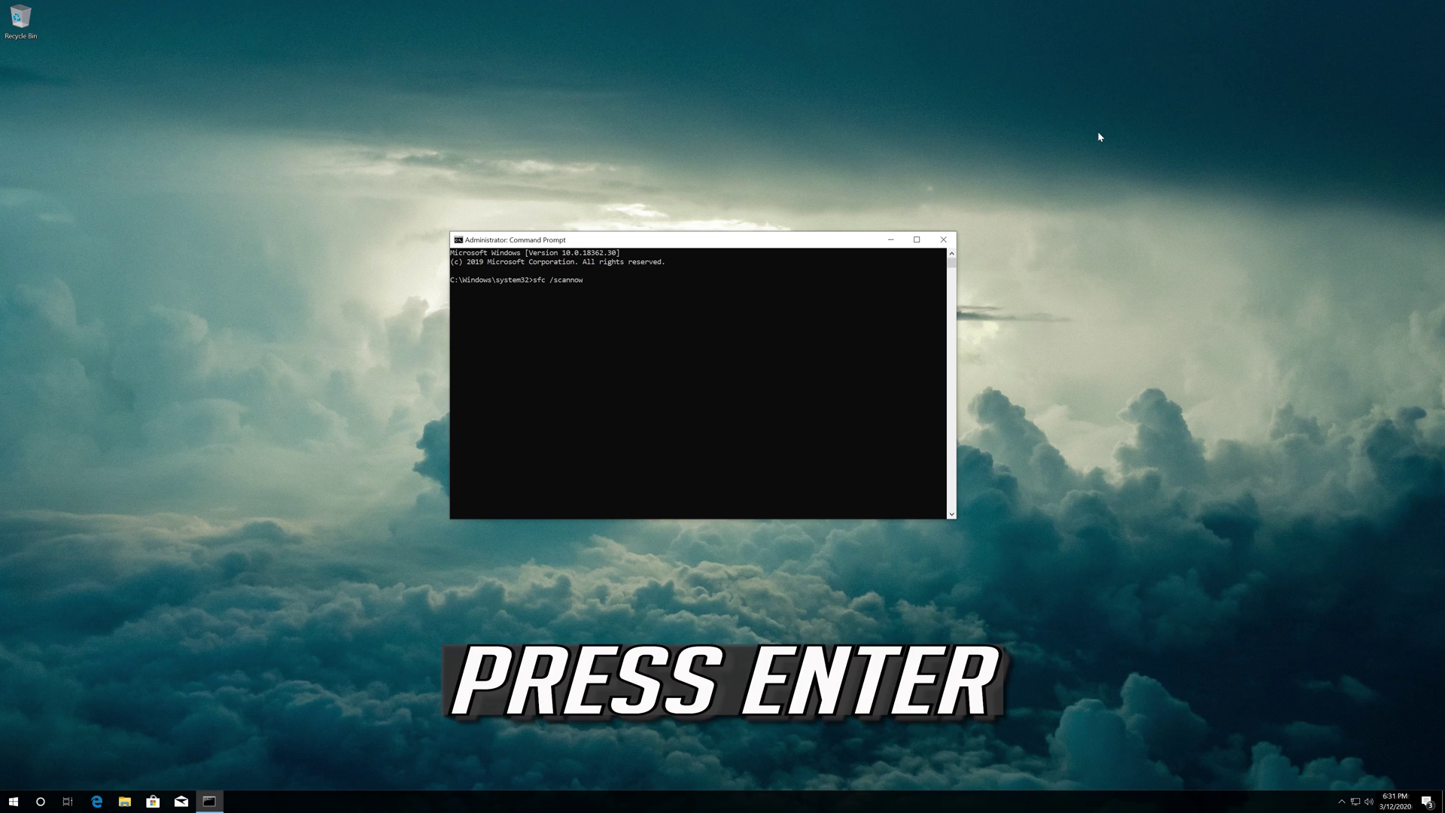
key("Return")
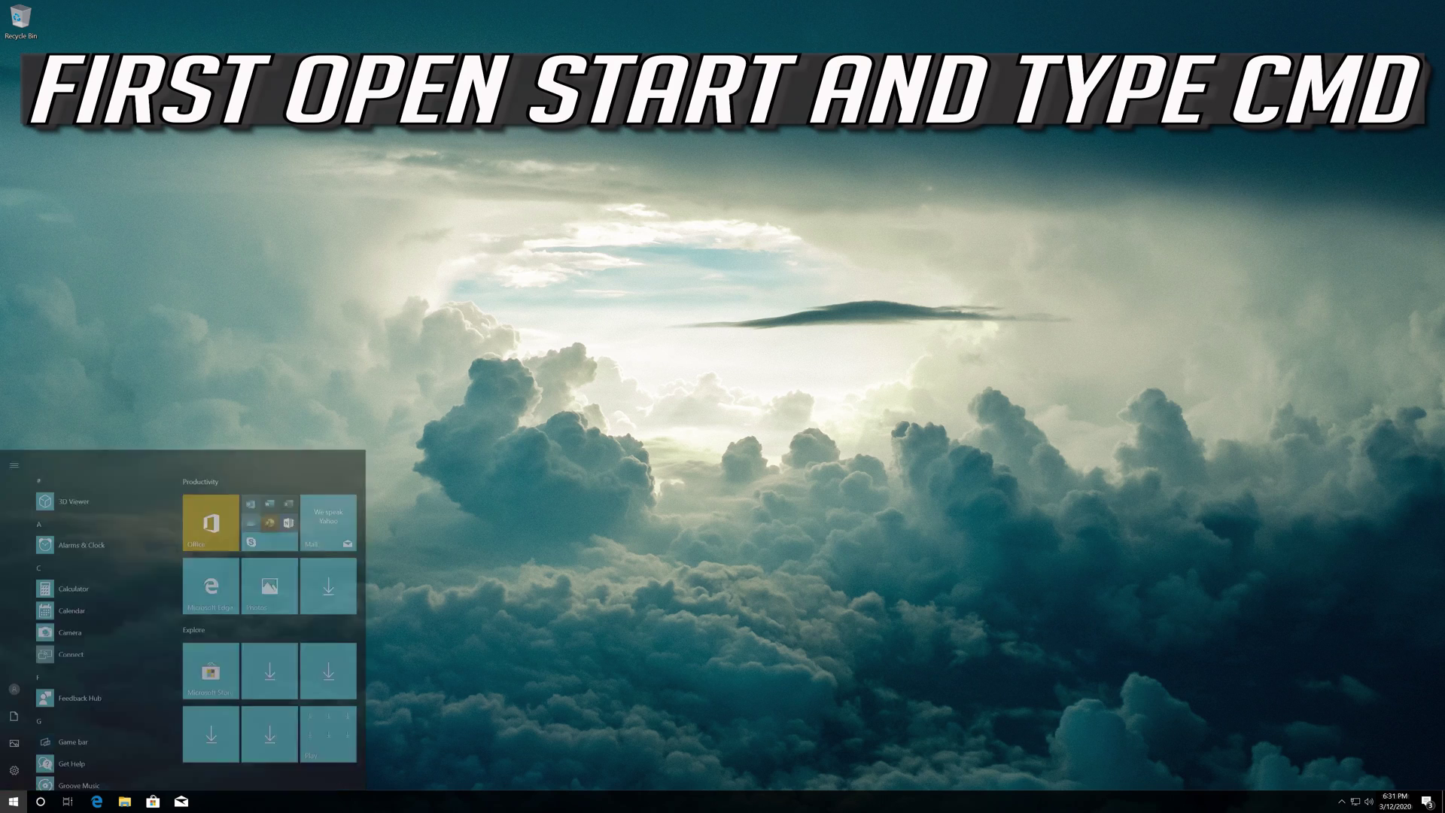
Start a fresh administrator Command Prompt from a cmd search, approving the UAC prompt
type("cmd")
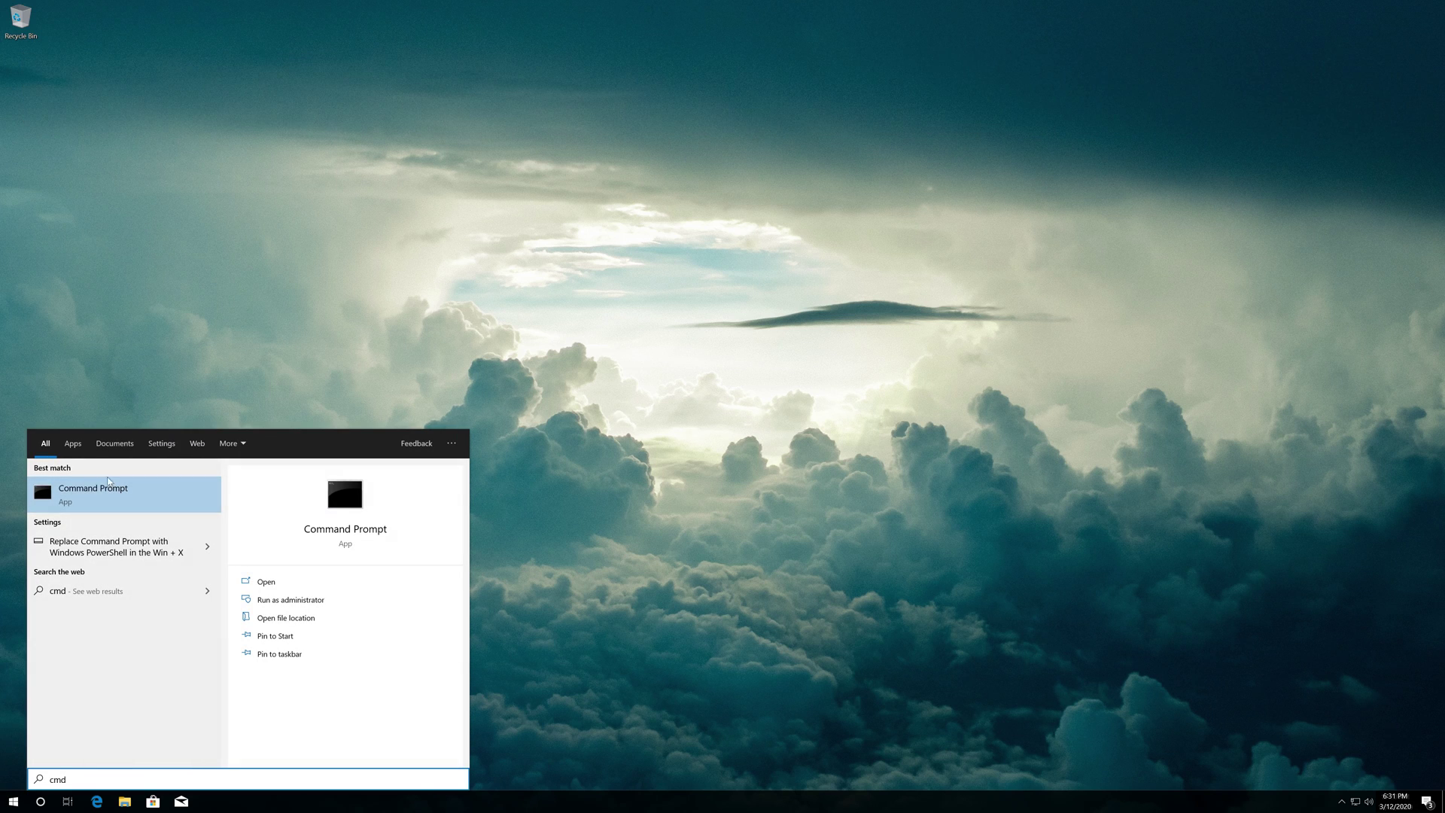
right_click(58, 498)
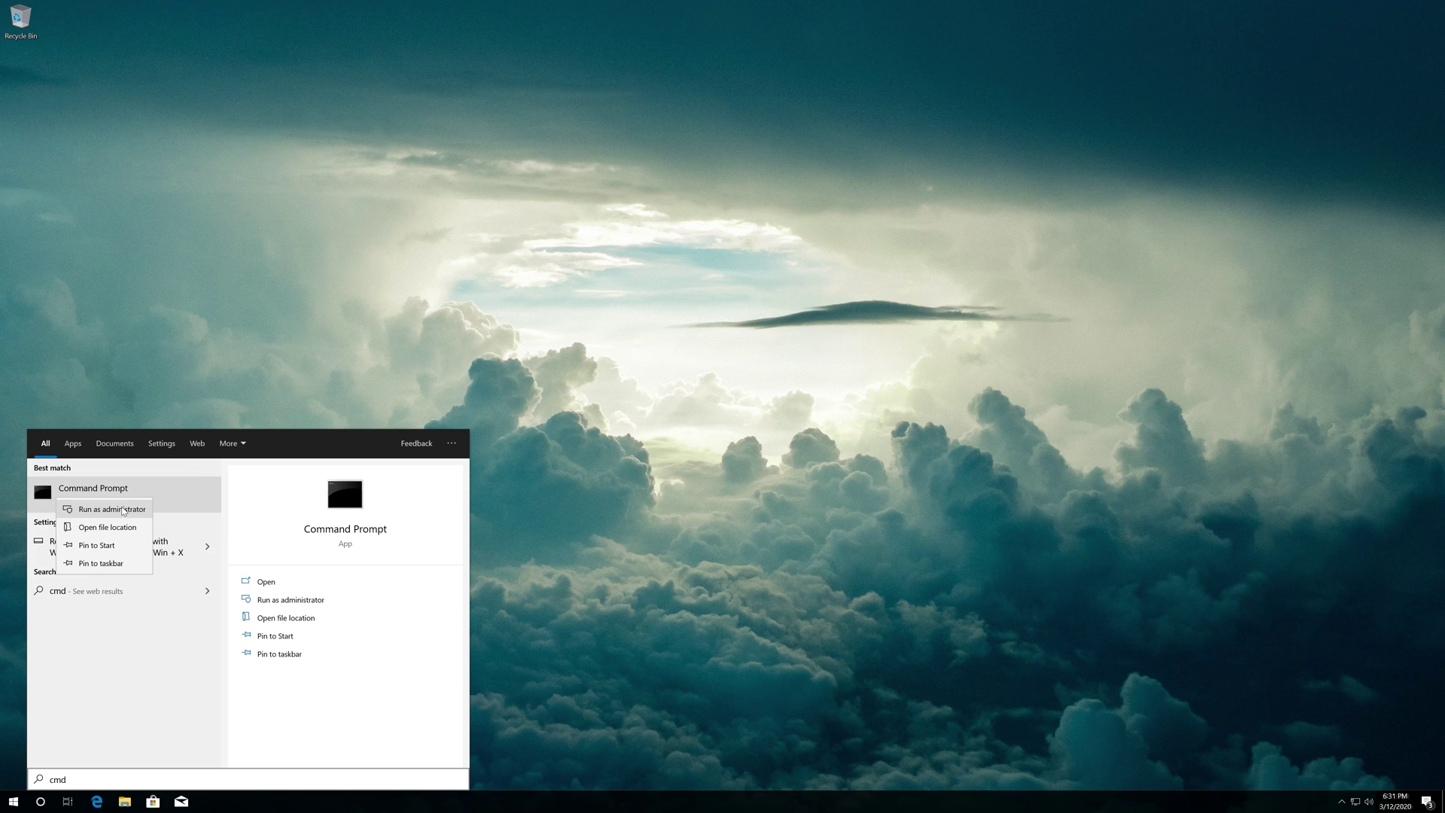
left_click(123, 511)
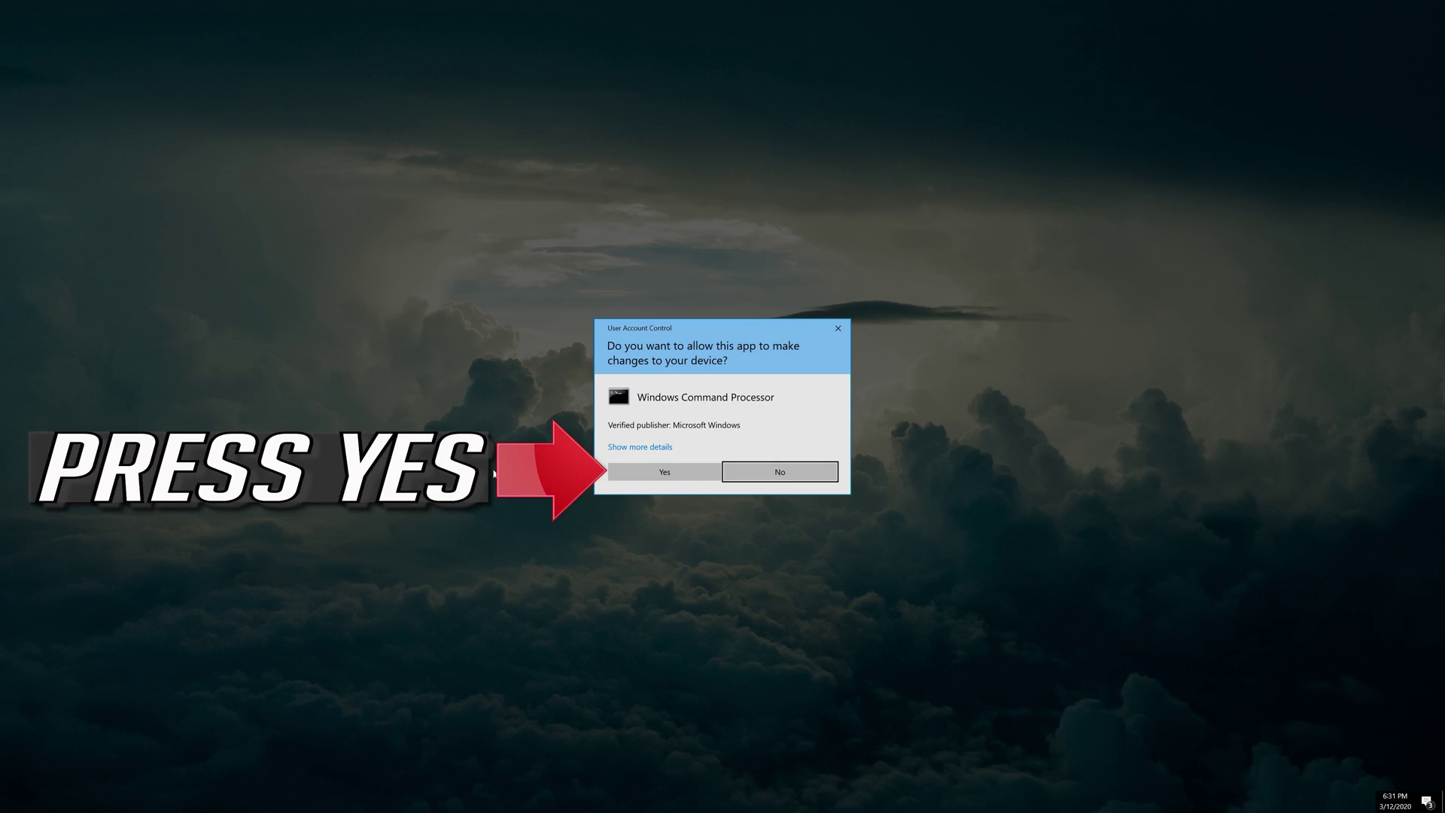
left_click(680, 474)
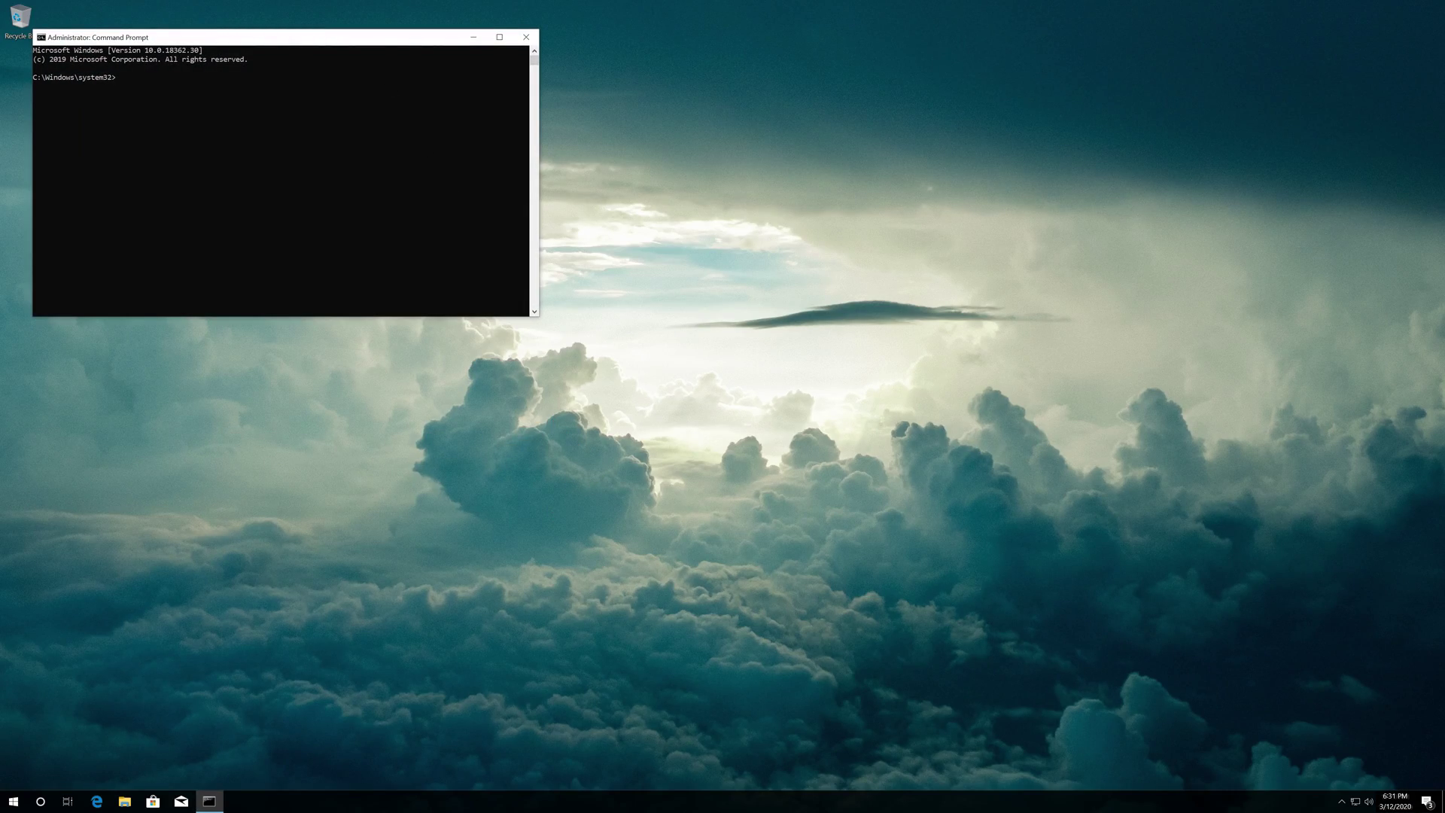
Centre the window and run DISM /Online /Cleanup-image /RestoreHealth
left_click_drag(378, 43, 688, 171)
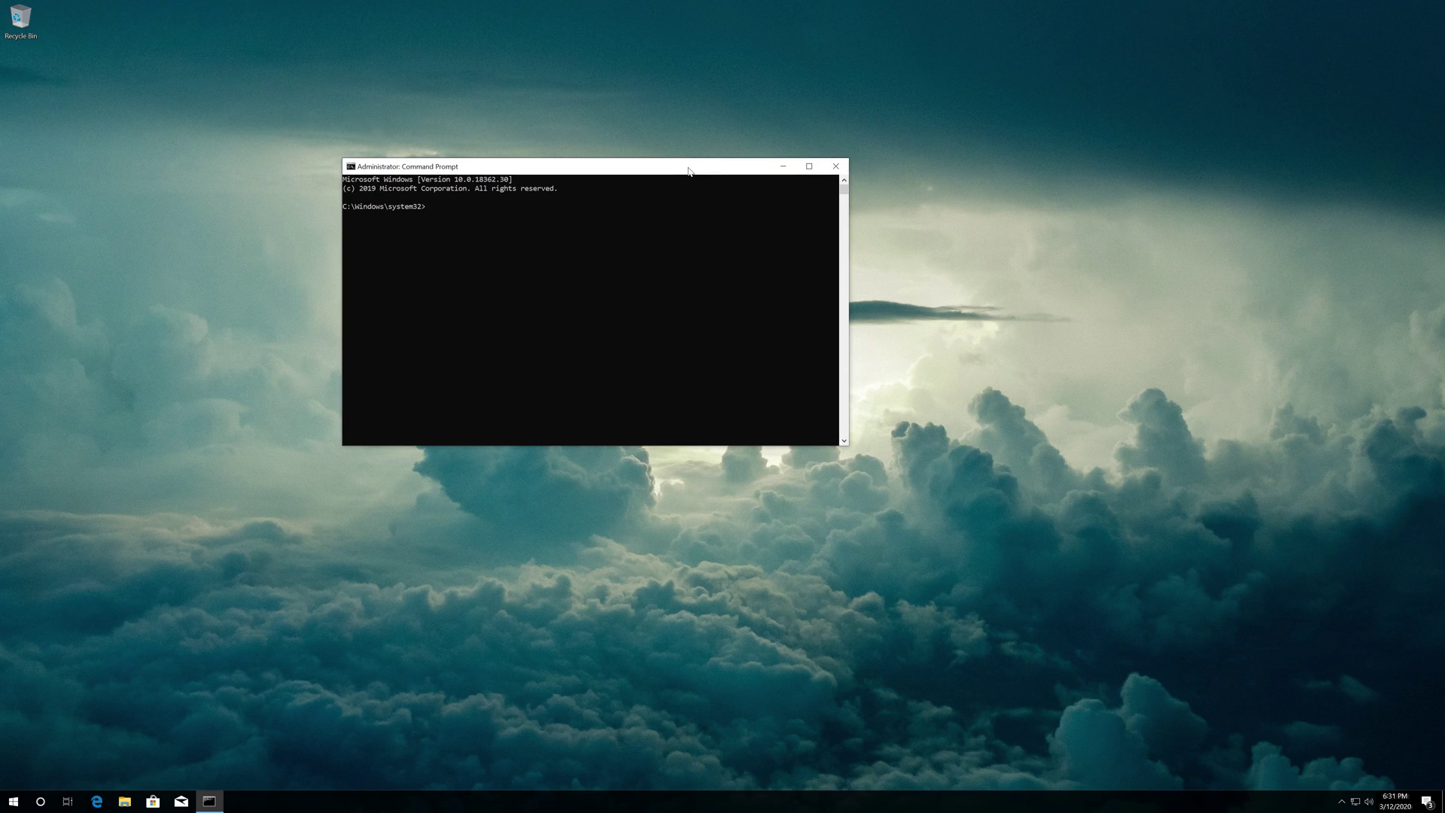
left_click_drag(688, 172, 819, 224)
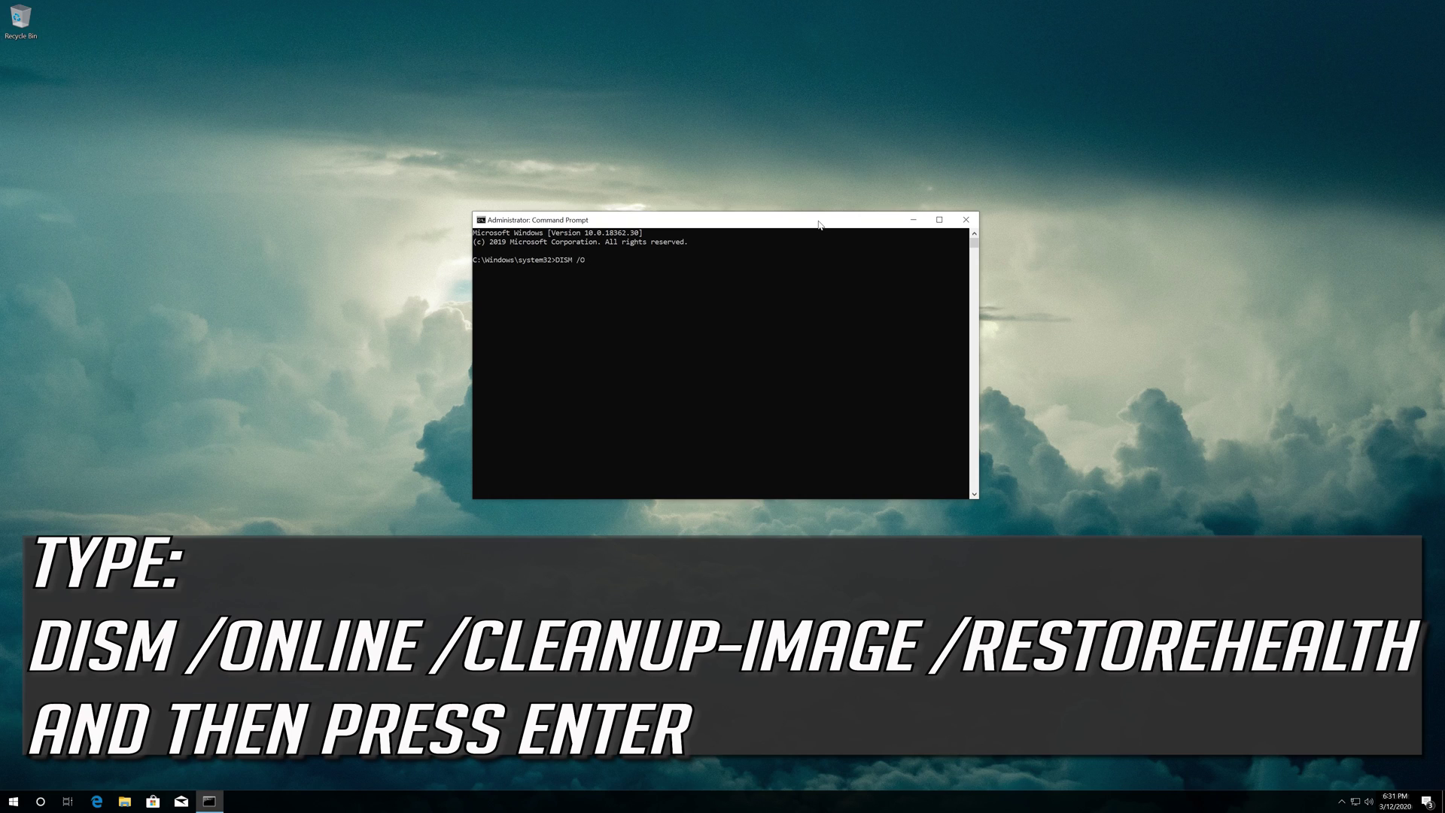
type("nli")
type("estoreHe")
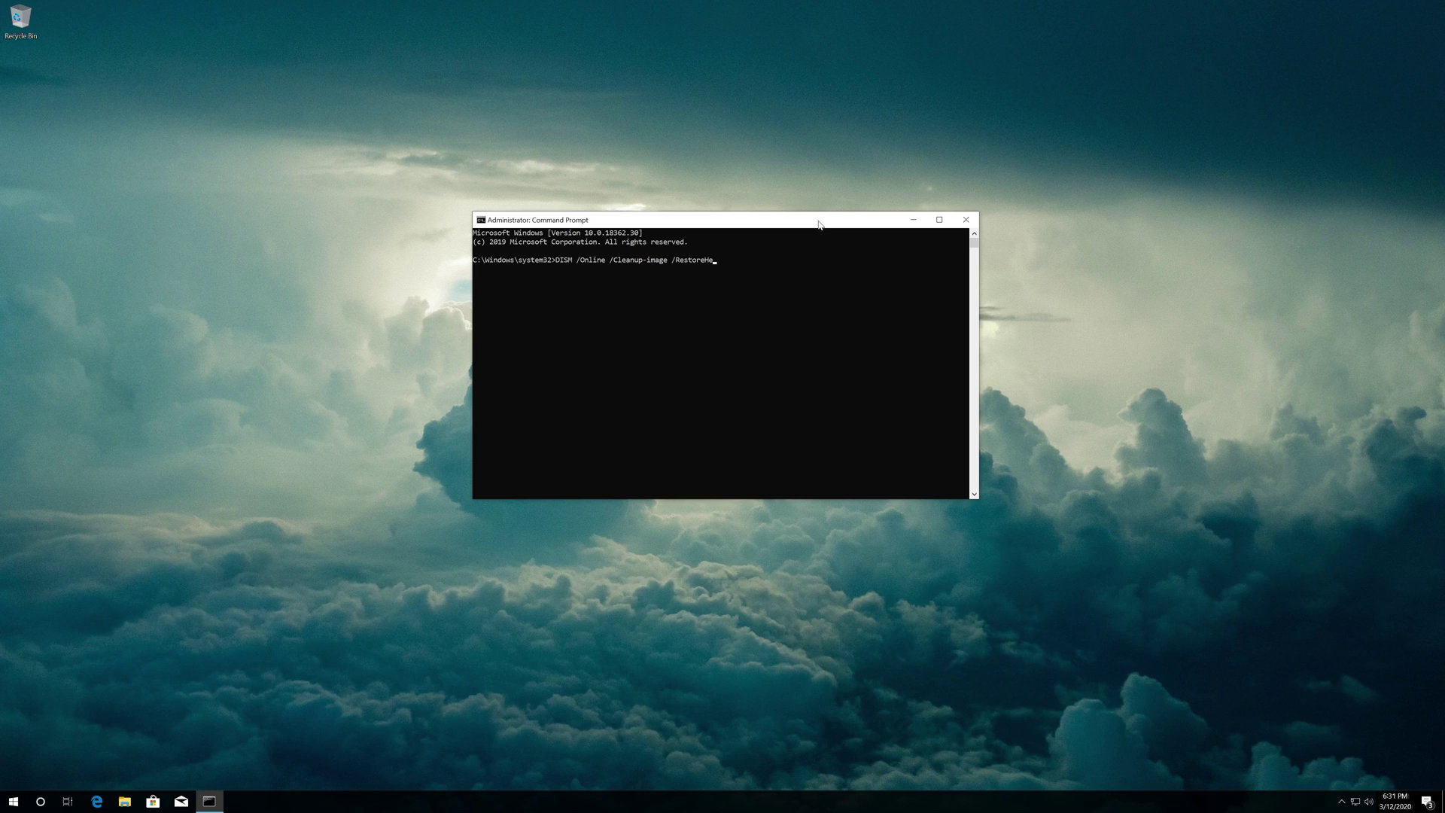
type("alth")
key("Return")
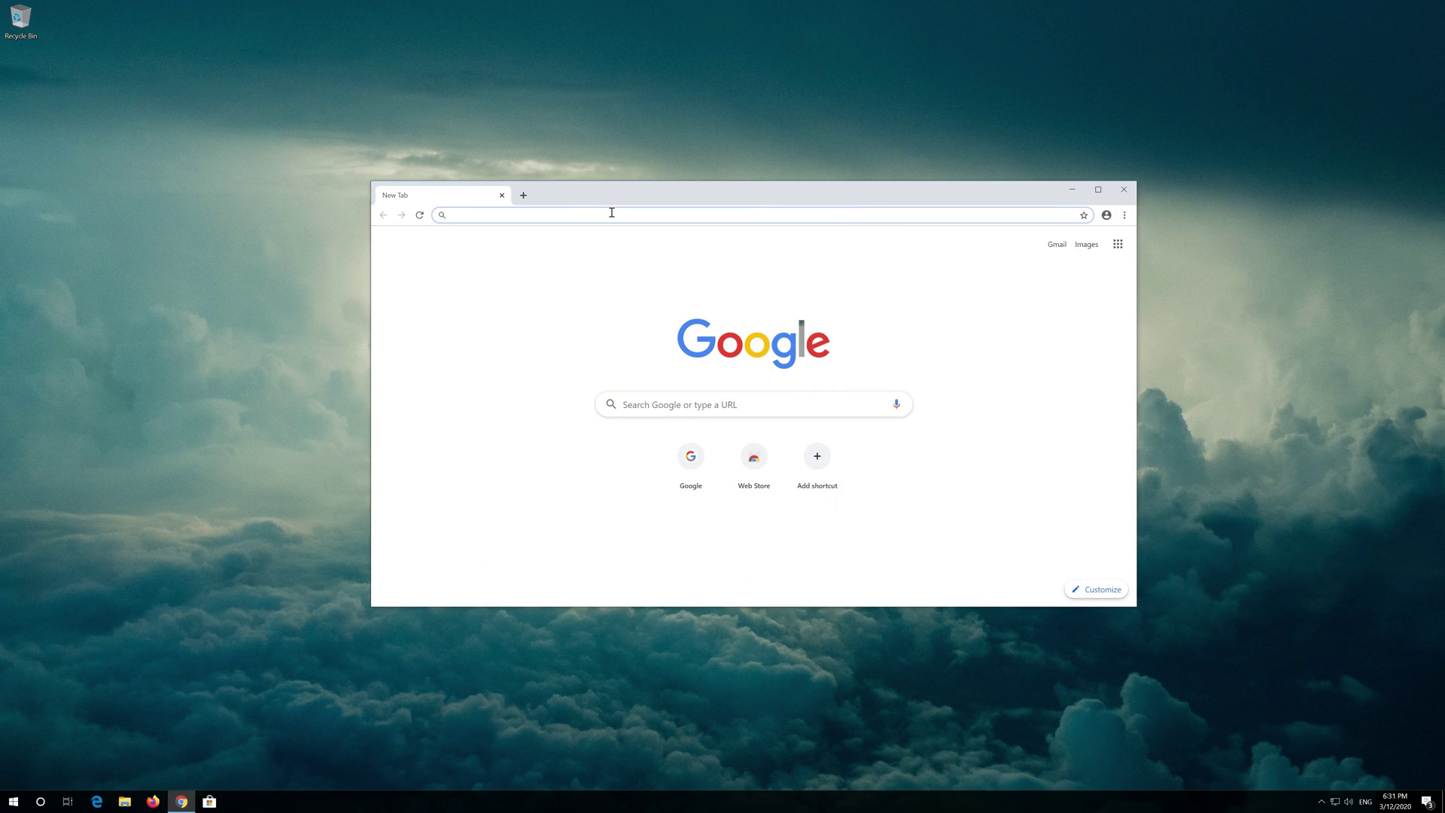
Load Microsoft's Download Windows 10 page in Chrome and download the Media Creation Tool
type("https://www.microsoft.com/en-us/software-download/windows10")
key("Return")
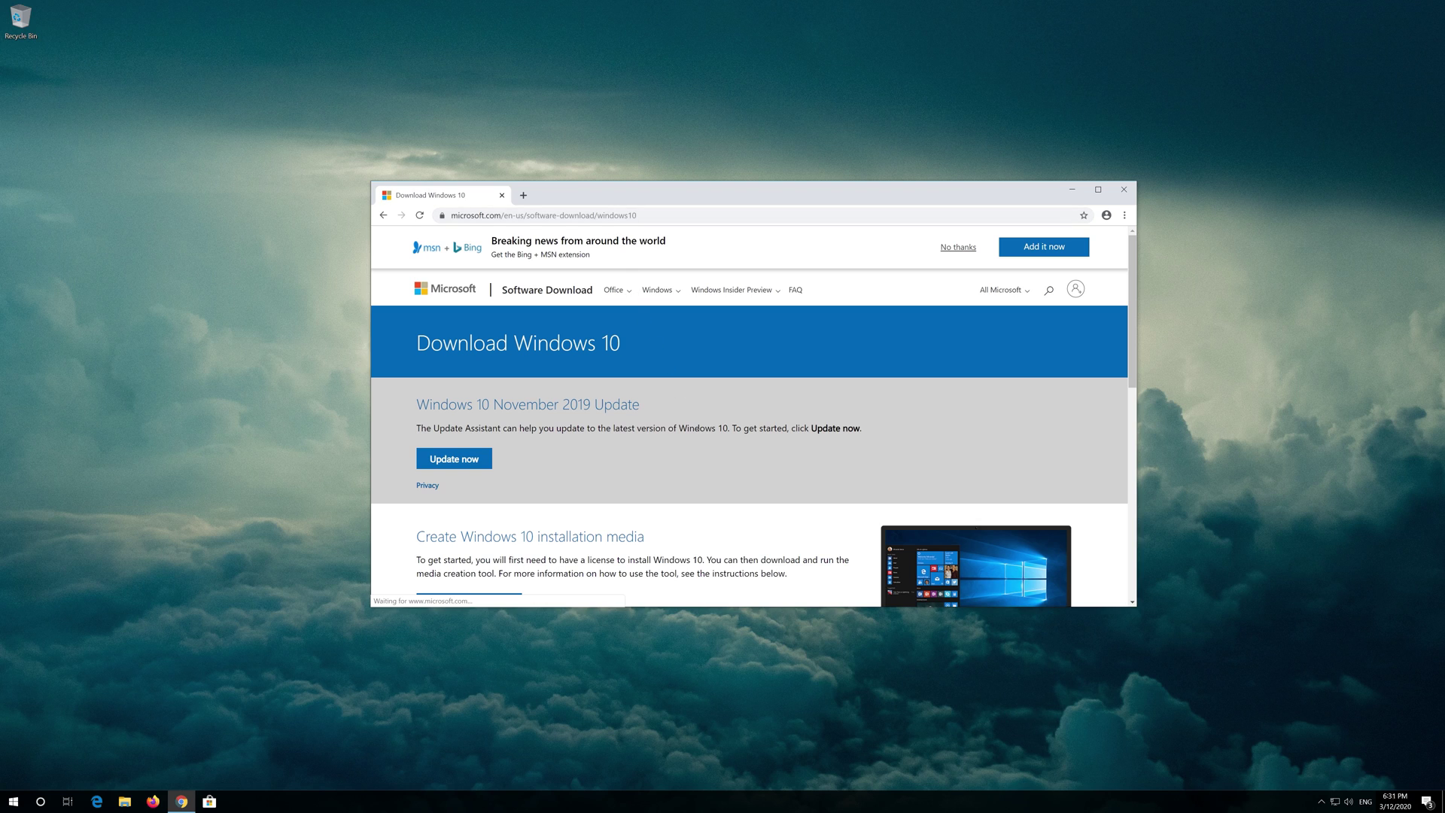
scroll(701, 444, "down", 1)
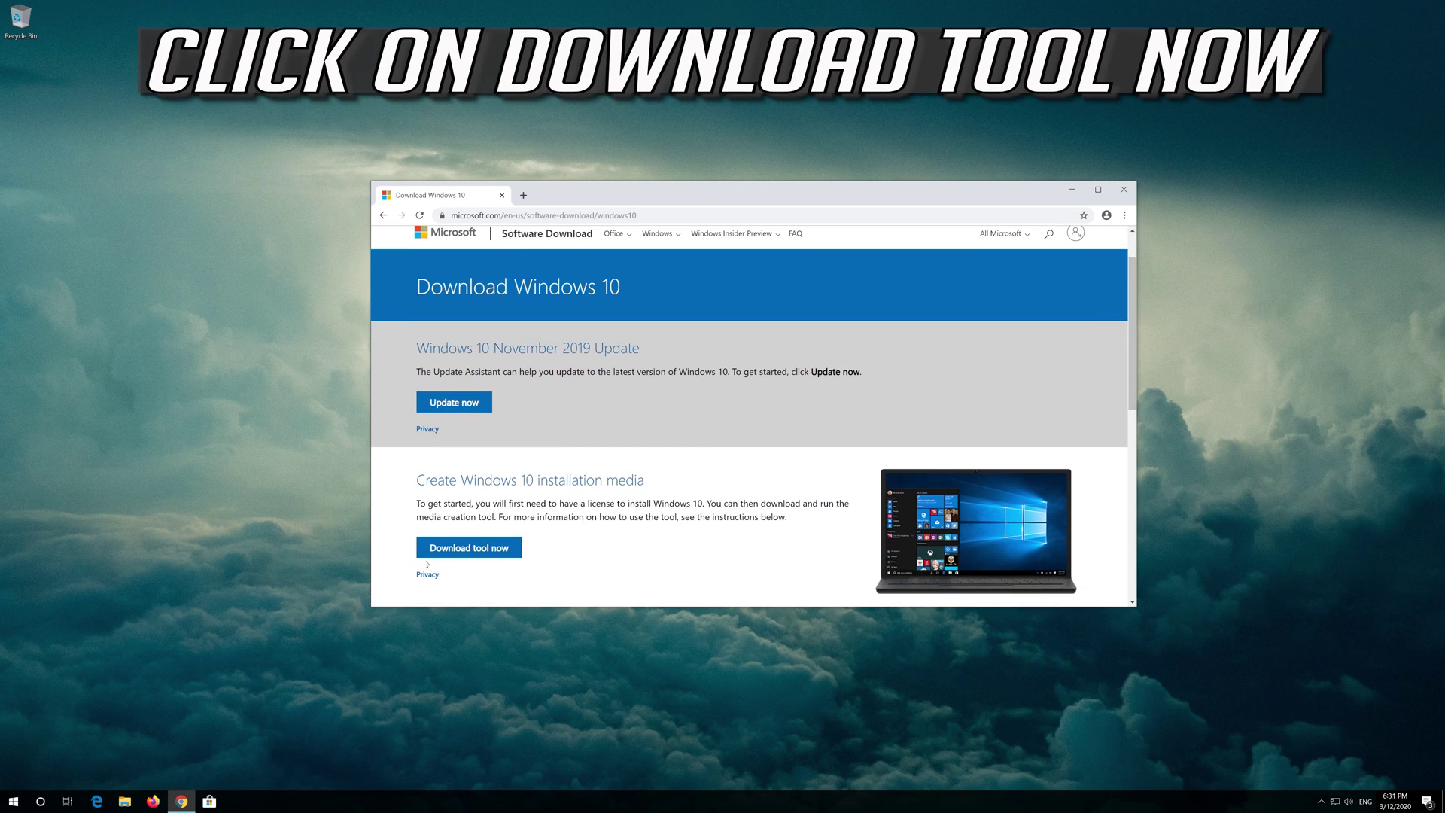
left_click(496, 551)
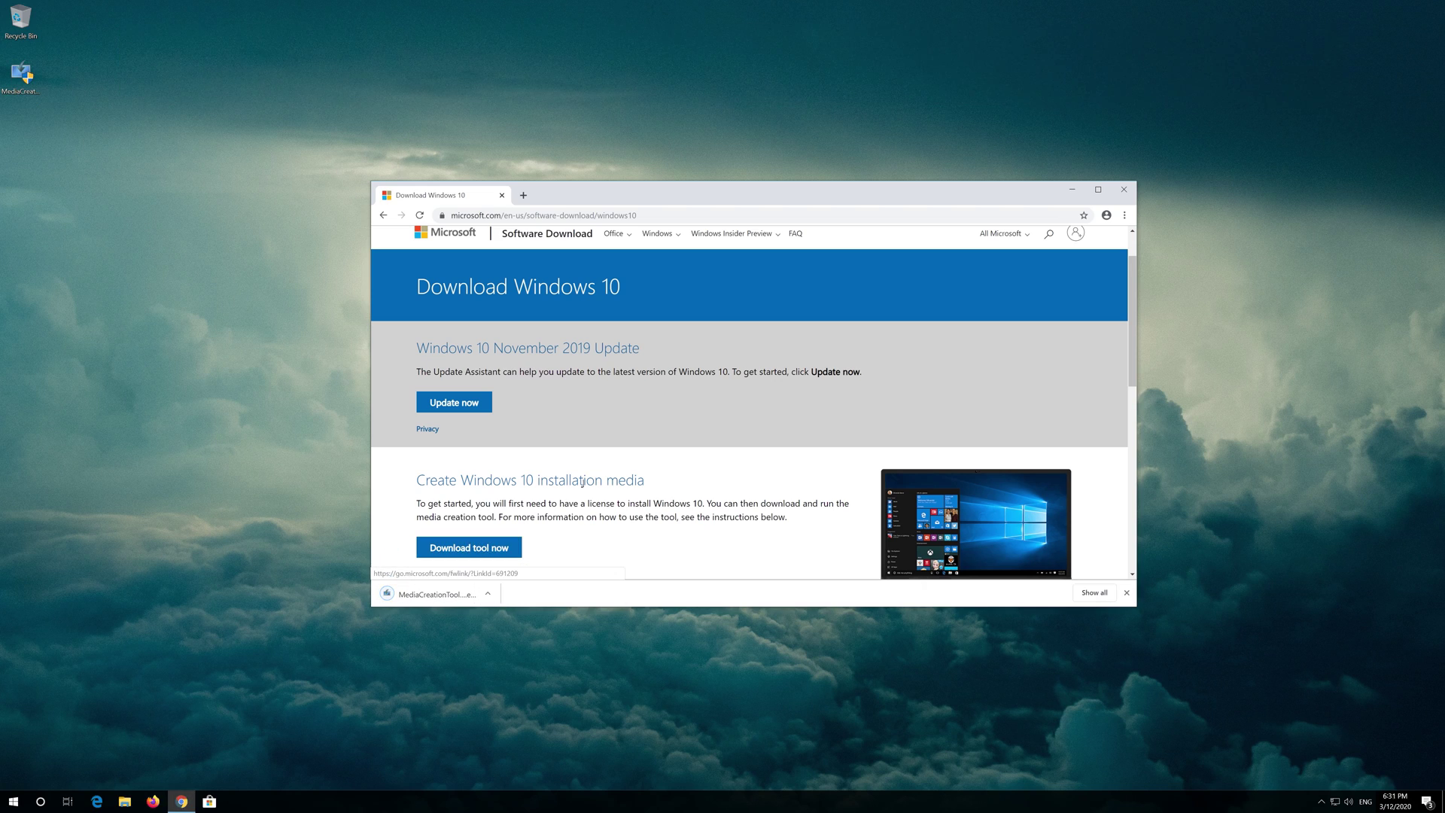
Close Chrome, launch MediaCreationTool with admin approval, and accept its license terms
left_click(1125, 191)
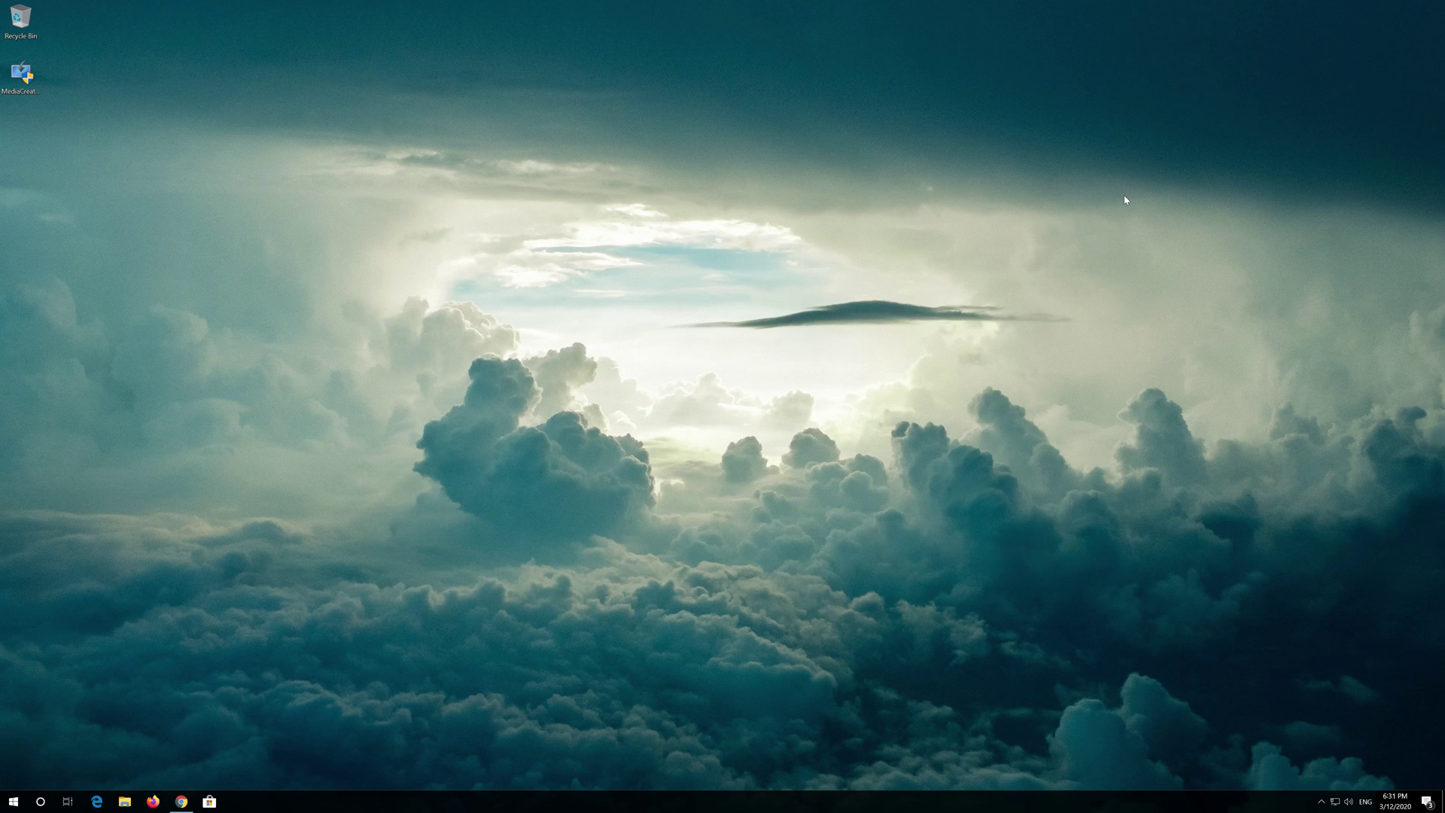
double_click(22, 87)
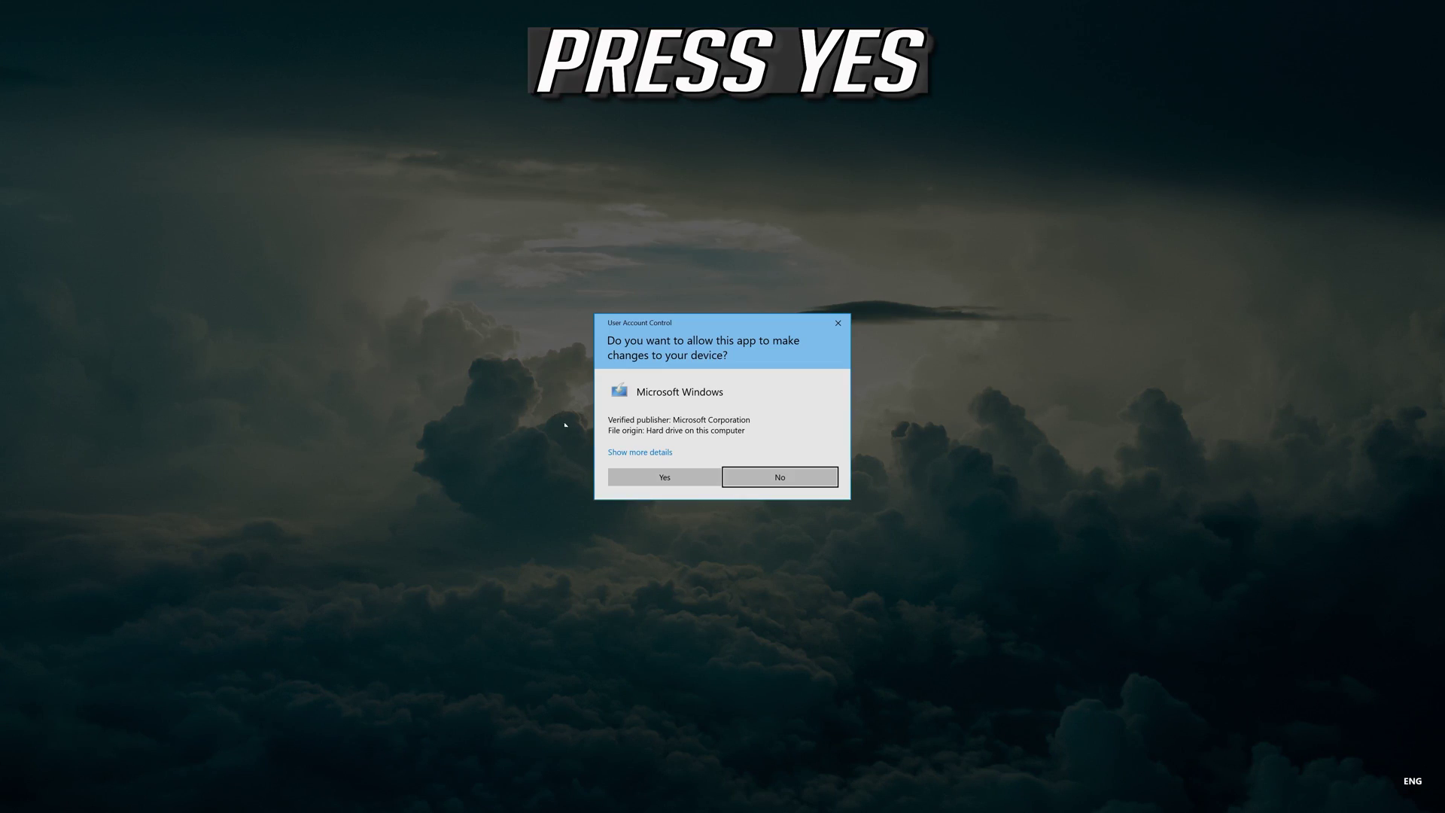
left_click(663, 479)
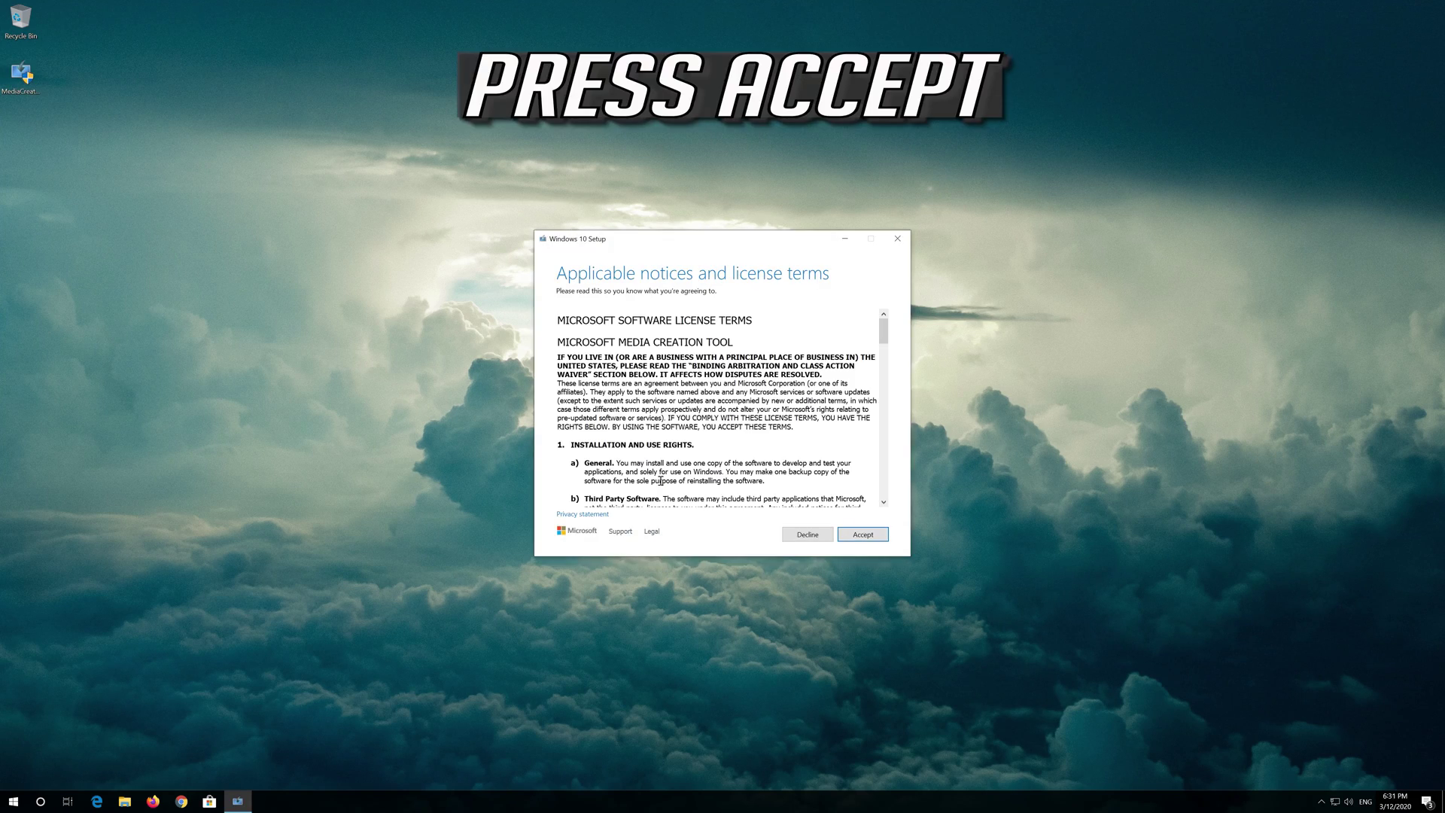
left_click(882, 533)
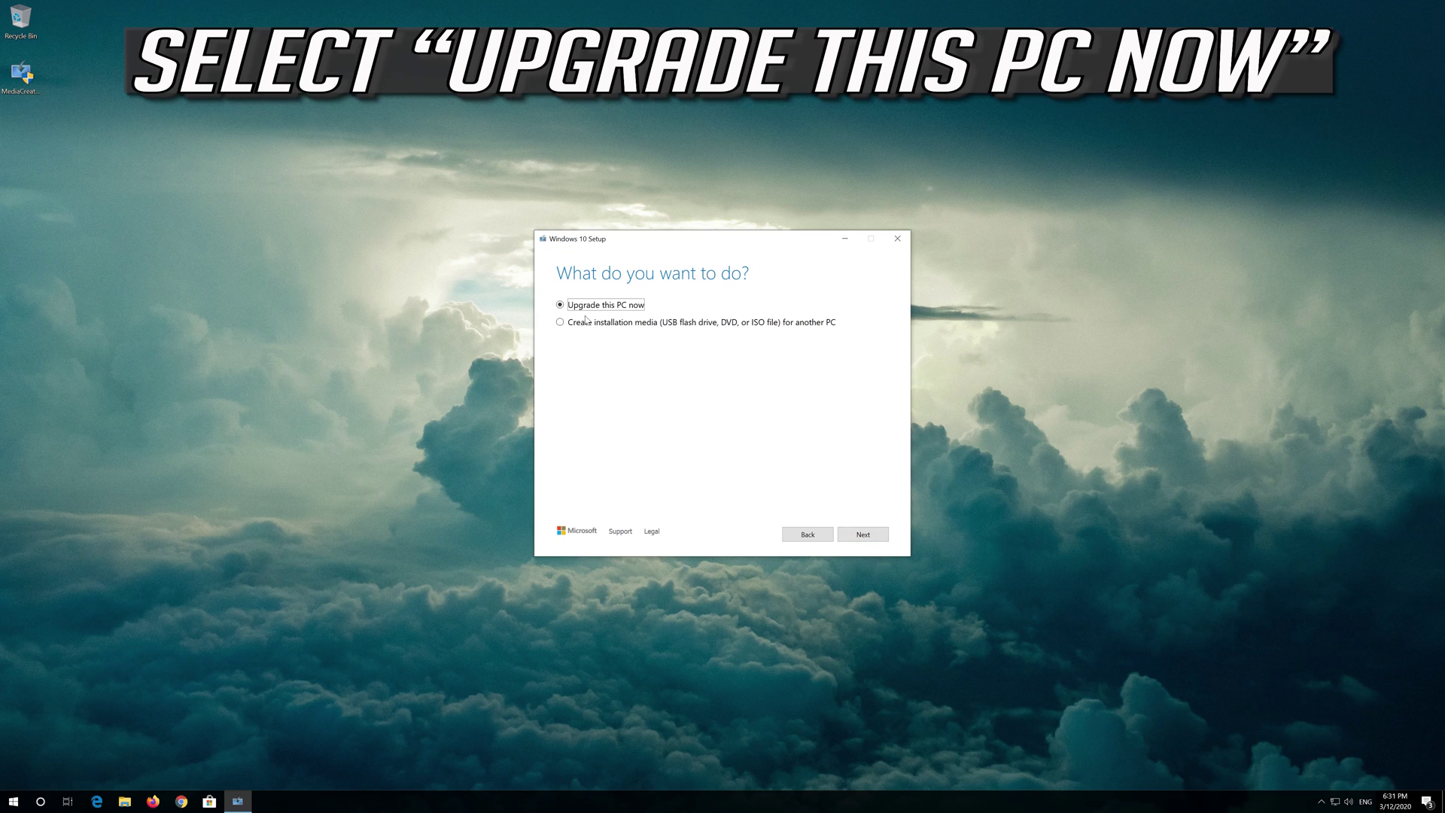
Choose Upgrade this PC now, accept the Windows license, and install keeping personal files and apps
left_click(858, 539)
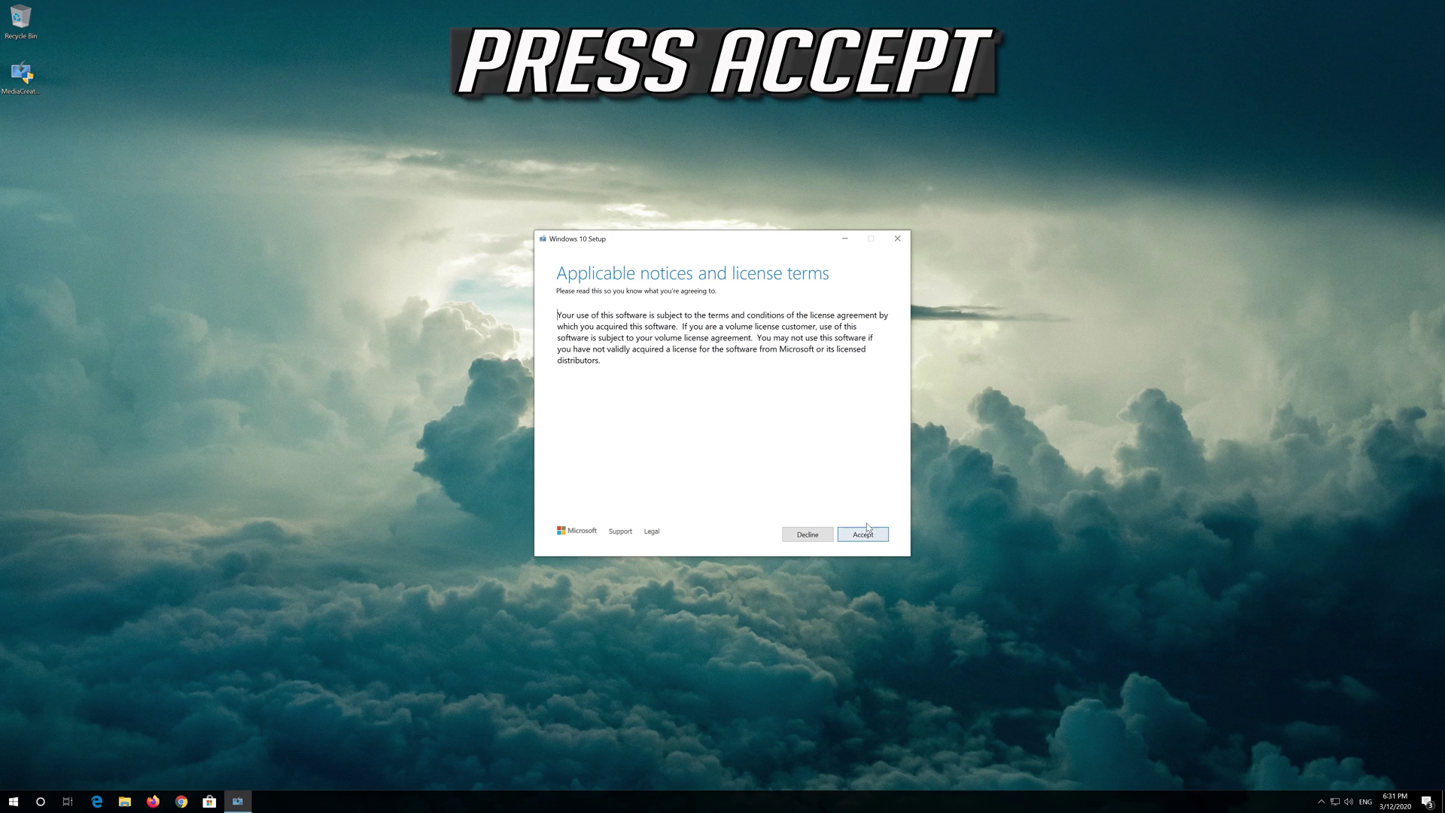
left_click(863, 534)
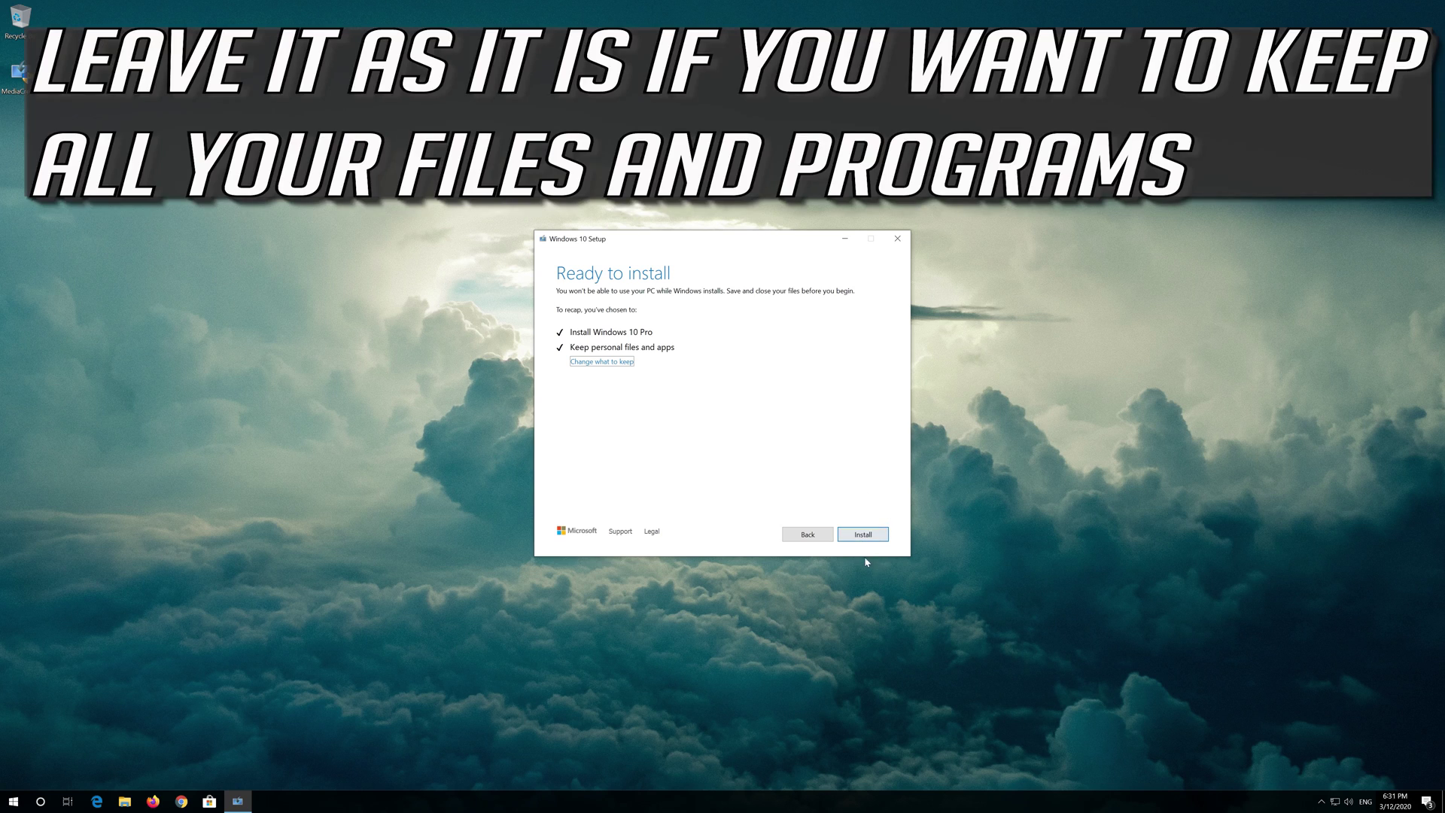
left_click(863, 536)
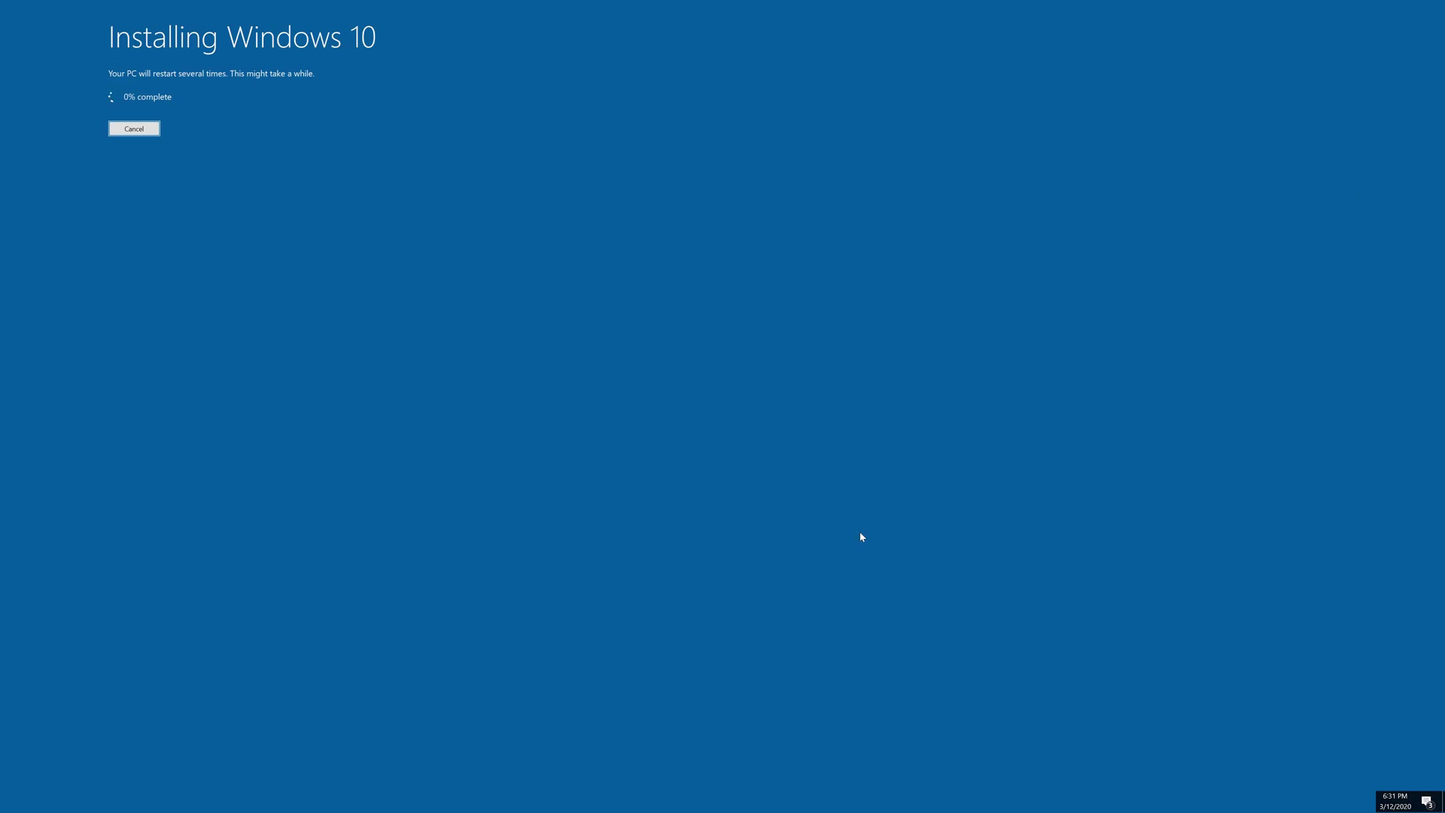